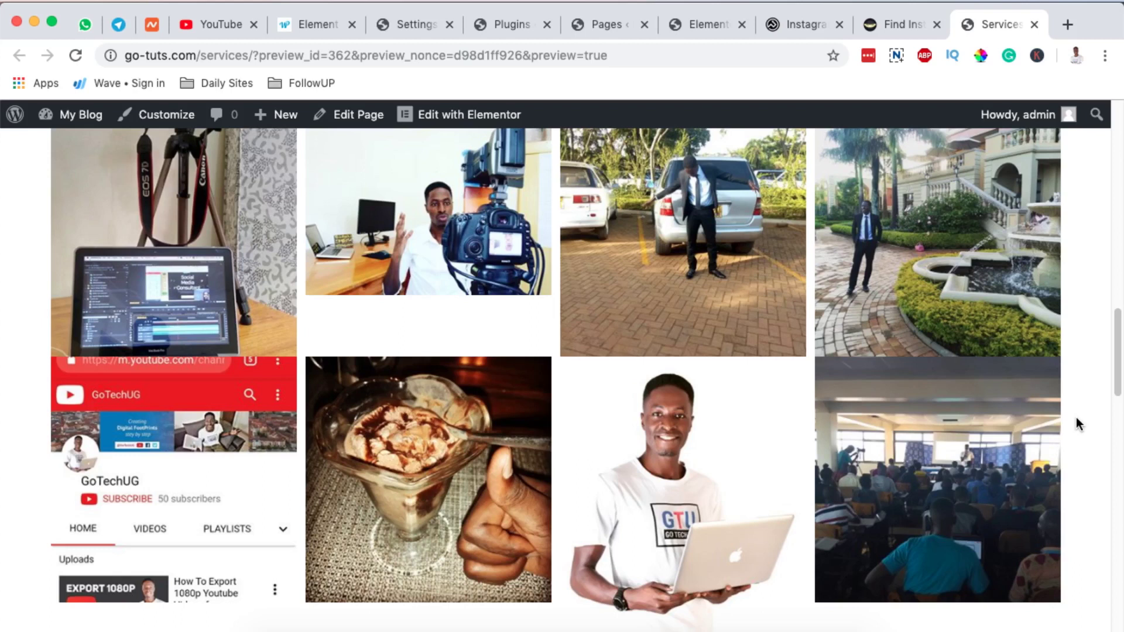
Scroll the Services page preview to inspect the eight-photo Instagram grid and its like/comment counts
scroll(1077, 417, "up", 2)
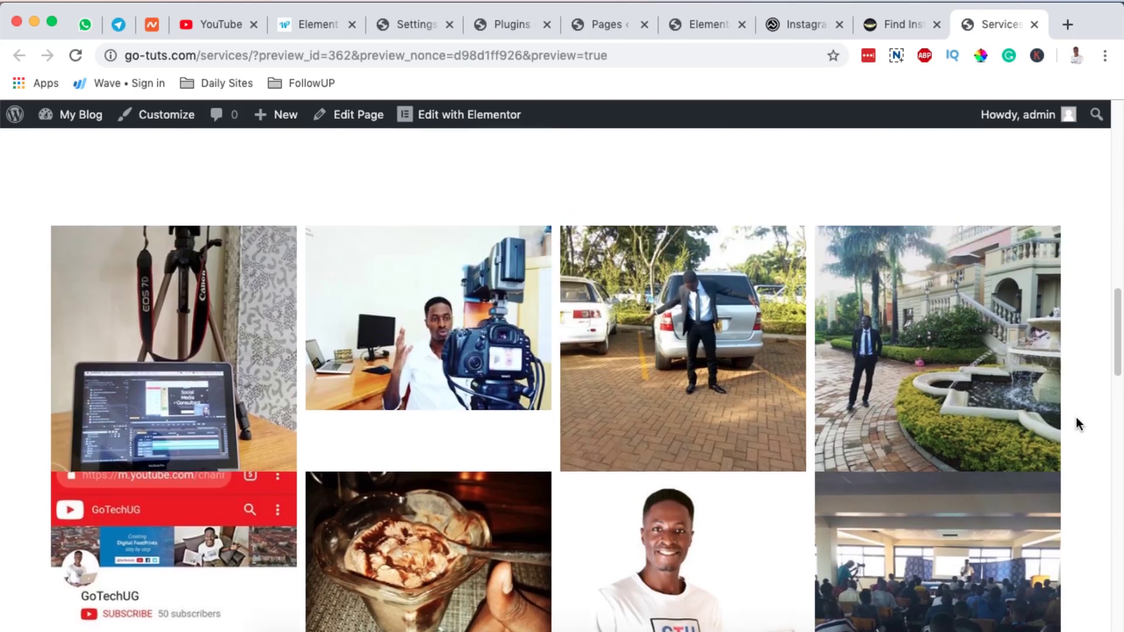
scroll(1076, 423, "down", 1)
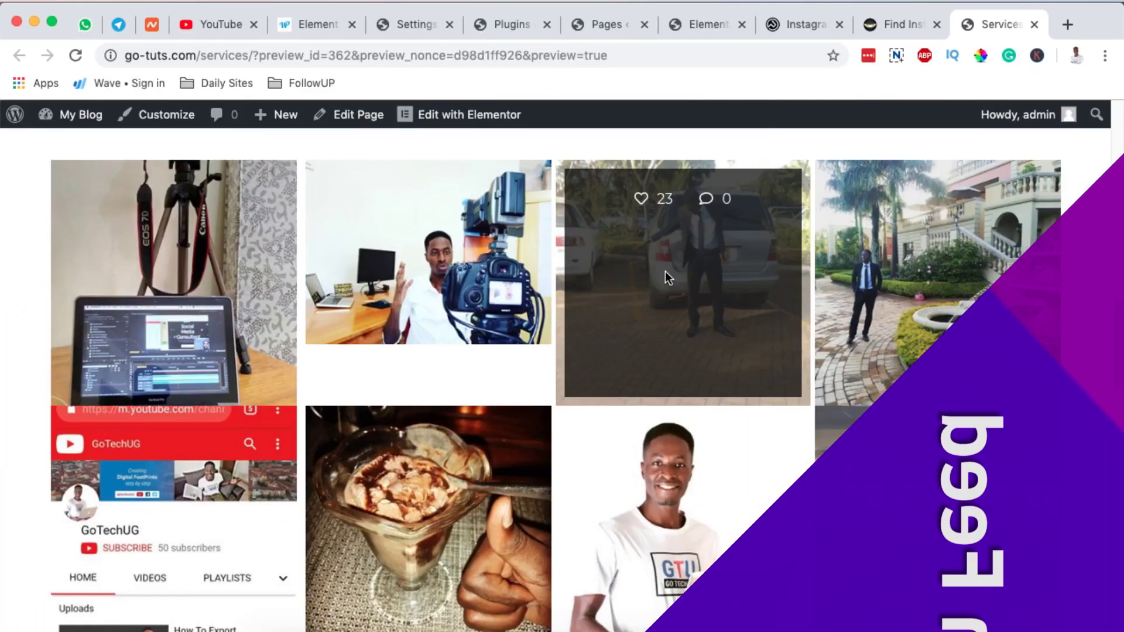
scroll(665, 271, "down", 3)
scroll(665, 272, "up", 3)
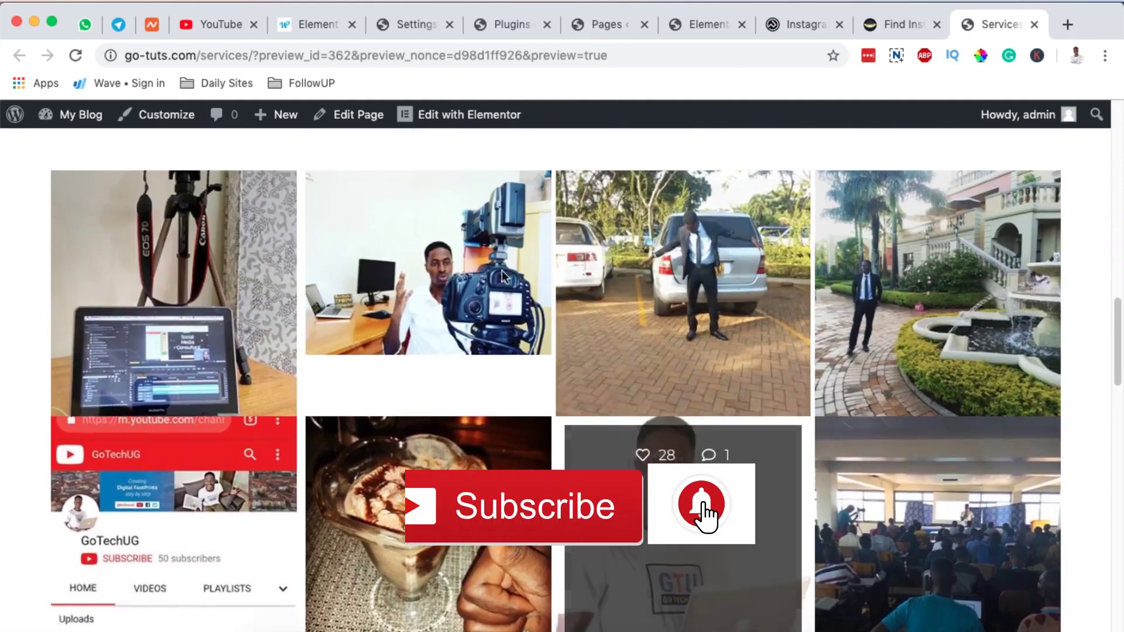
scroll(665, 272, "up", 2)
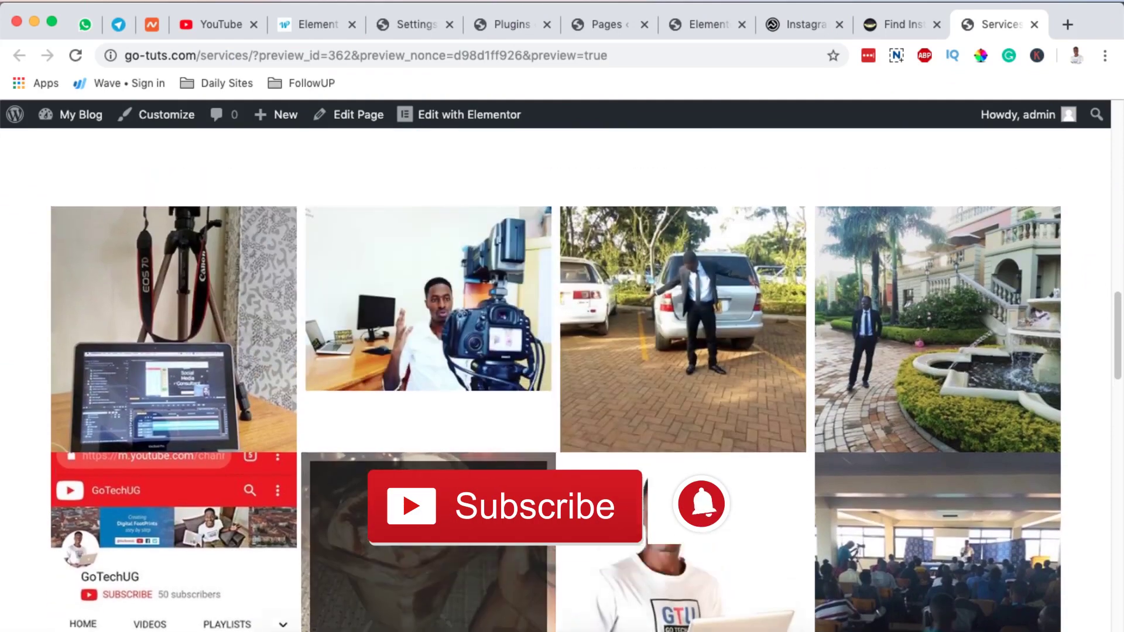
scroll(665, 272, "down", 4)
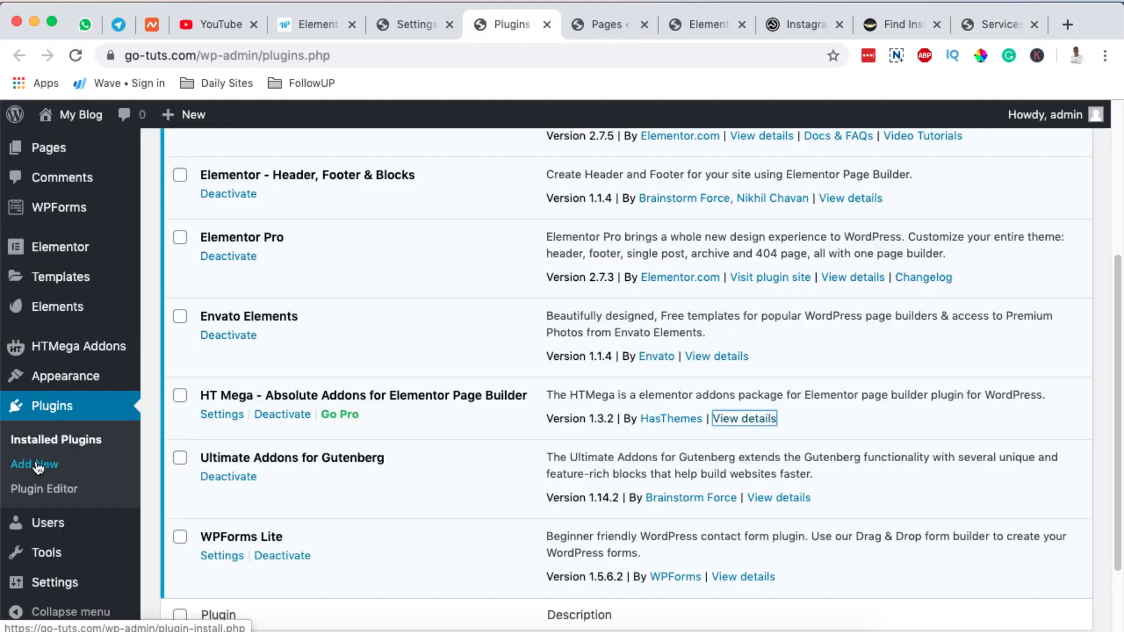
Search plugins for 'ht mega', confirm HT Mega Addons shows Active, and open its settings
left_click(36, 465)
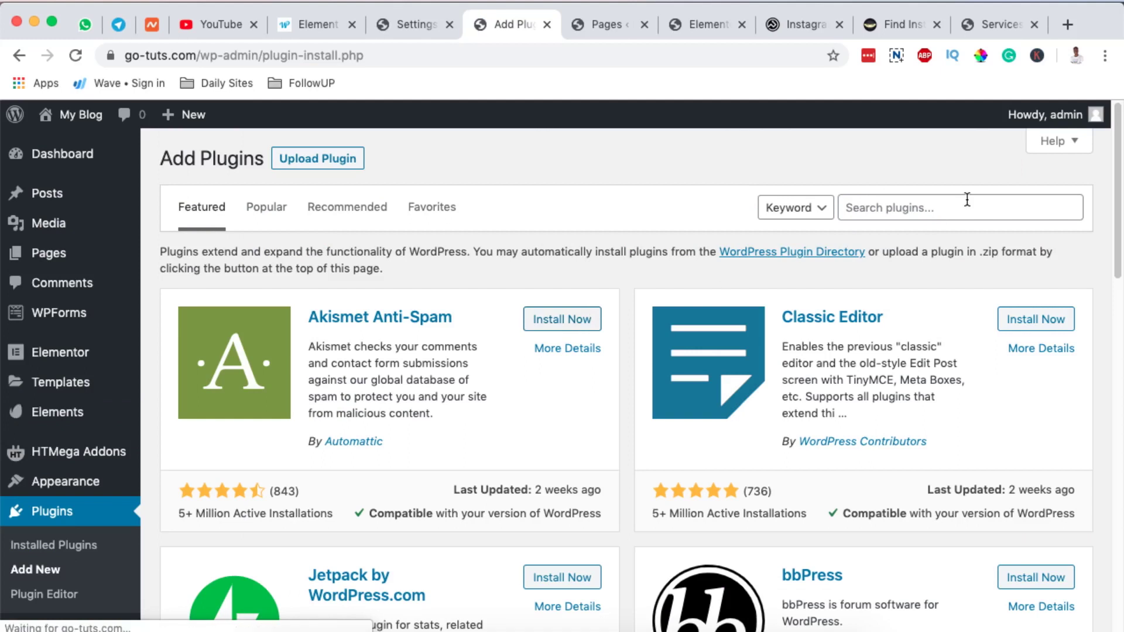
left_click(957, 207)
type("ht")
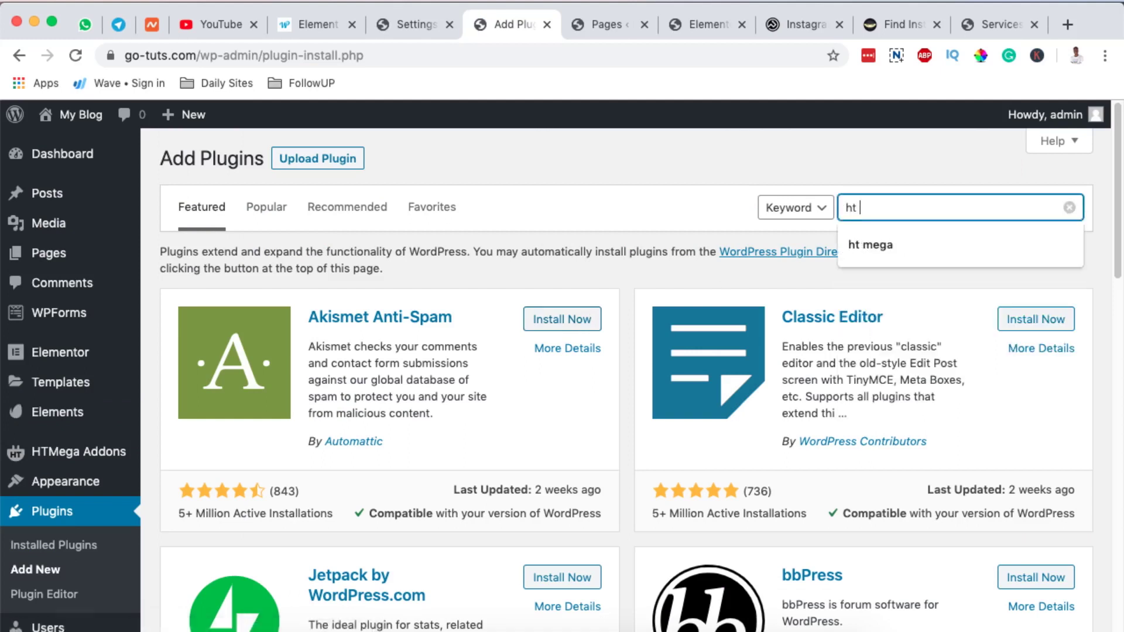
type(" mega")
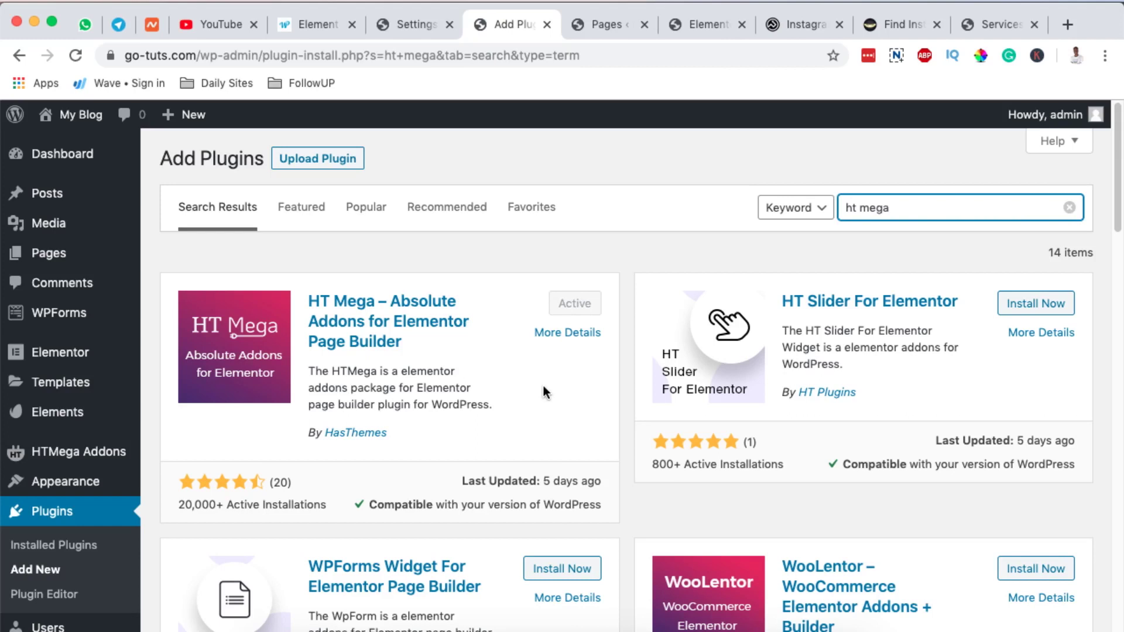
left_click(81, 459)
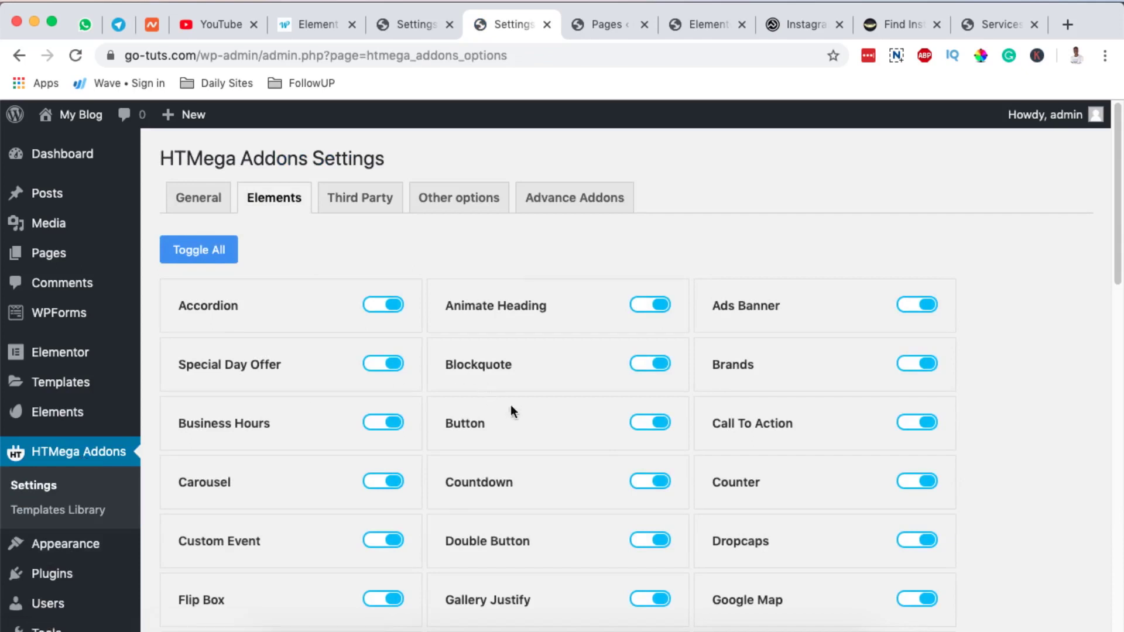
Scroll the HTMega Addons Elements tab to confirm the Instagram toggle is enabled
scroll(389, 467, "down", 15)
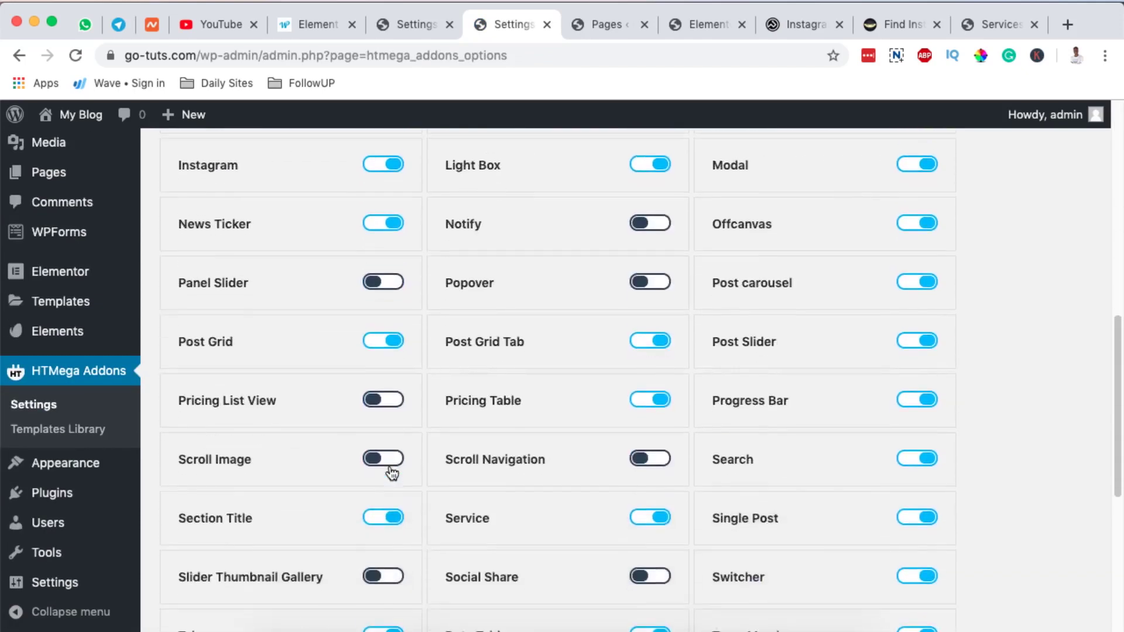
scroll(391, 471, "up", 9)
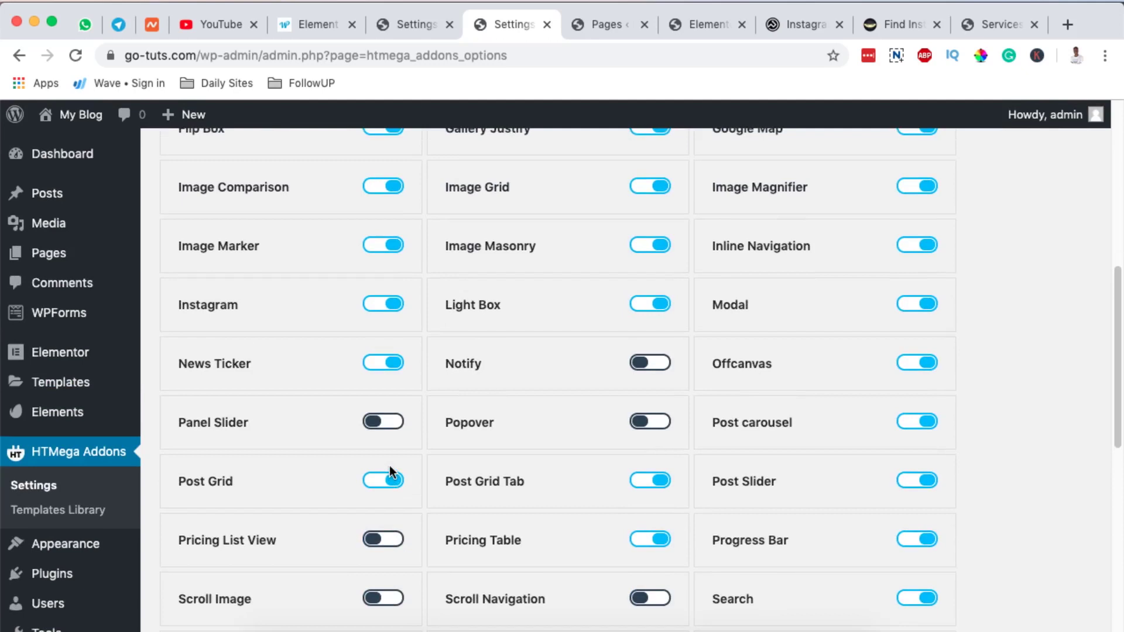
scroll(389, 465, "down", 6)
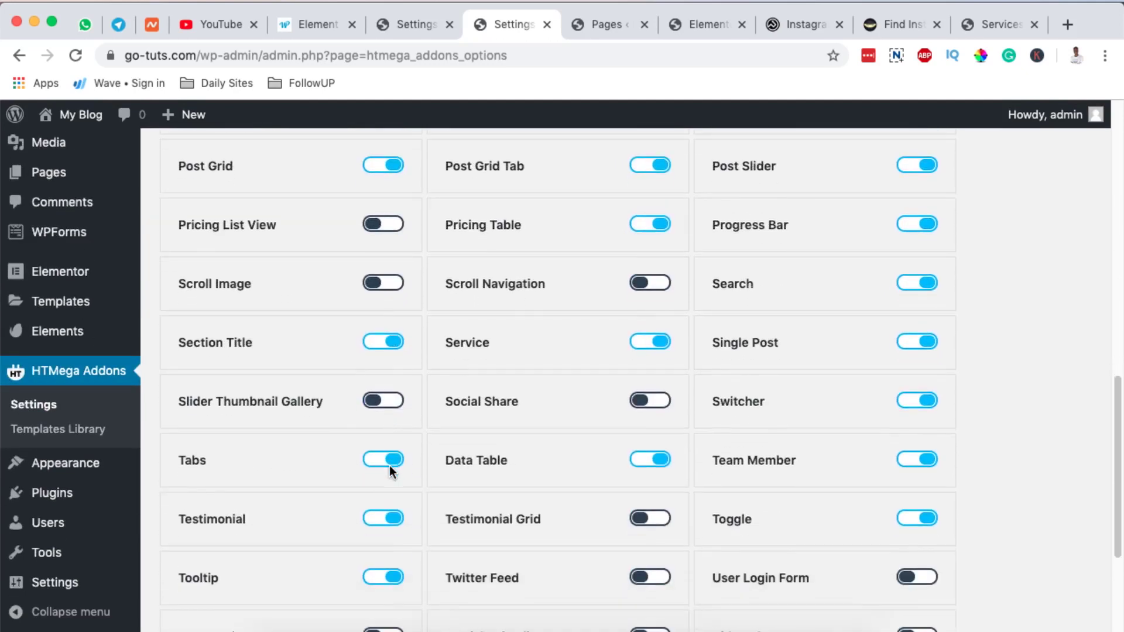
scroll(390, 469, "down", 3)
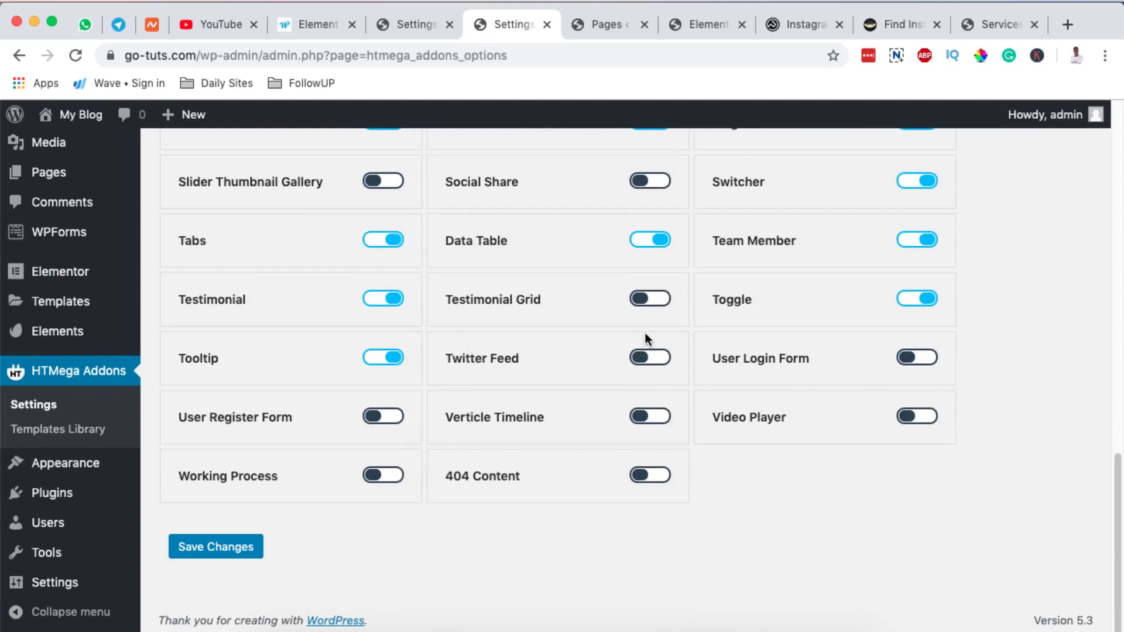
scroll(697, 335, "up", 10)
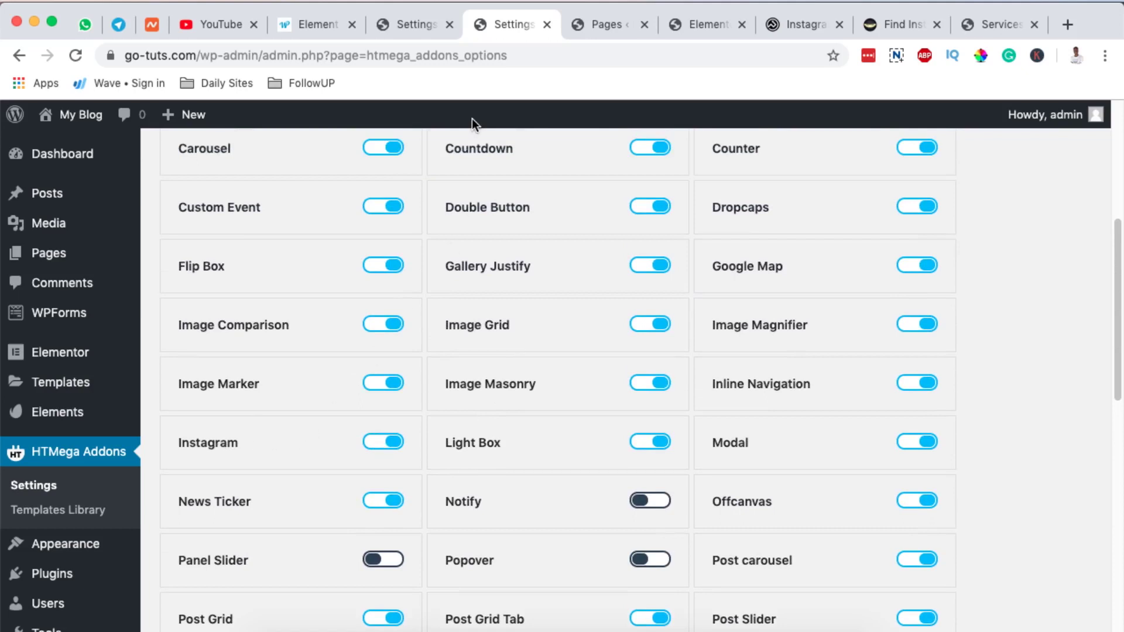
Close the HTMega Addons settings browser tab
left_click(413, 28)
left_click(507, 25)
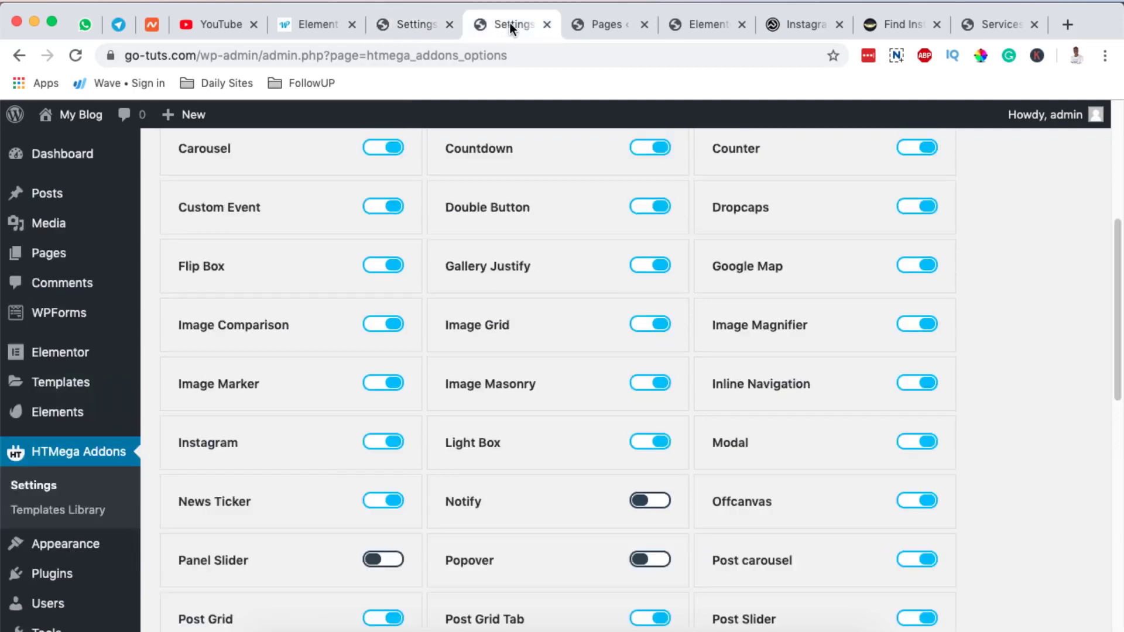
left_click(547, 25)
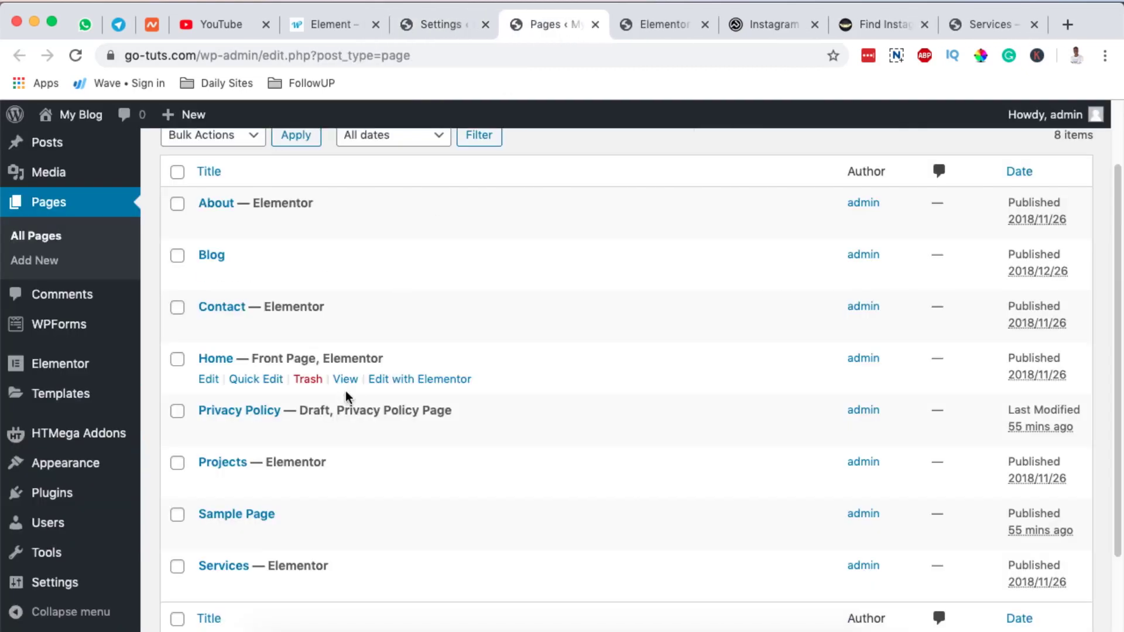
In the Elementor editor, add a new empty section above the Instagram grid
left_click(644, 29)
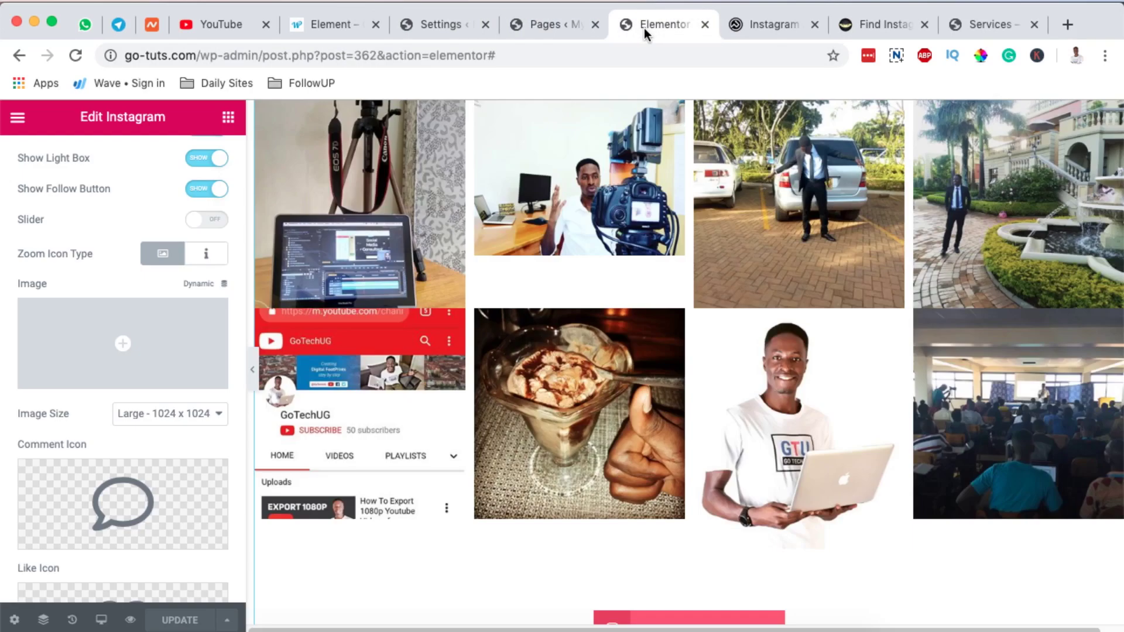
scroll(579, 371, "up", 5)
scroll(580, 371, "down", 3)
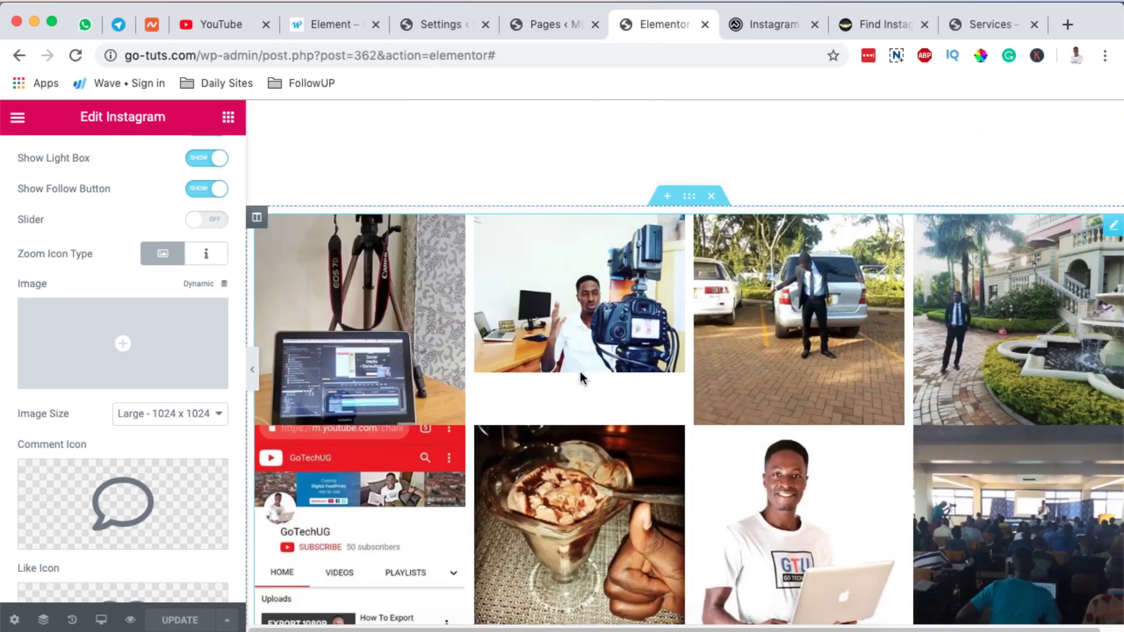
scroll(580, 371, "down", 4)
scroll(746, 341, "up", 5)
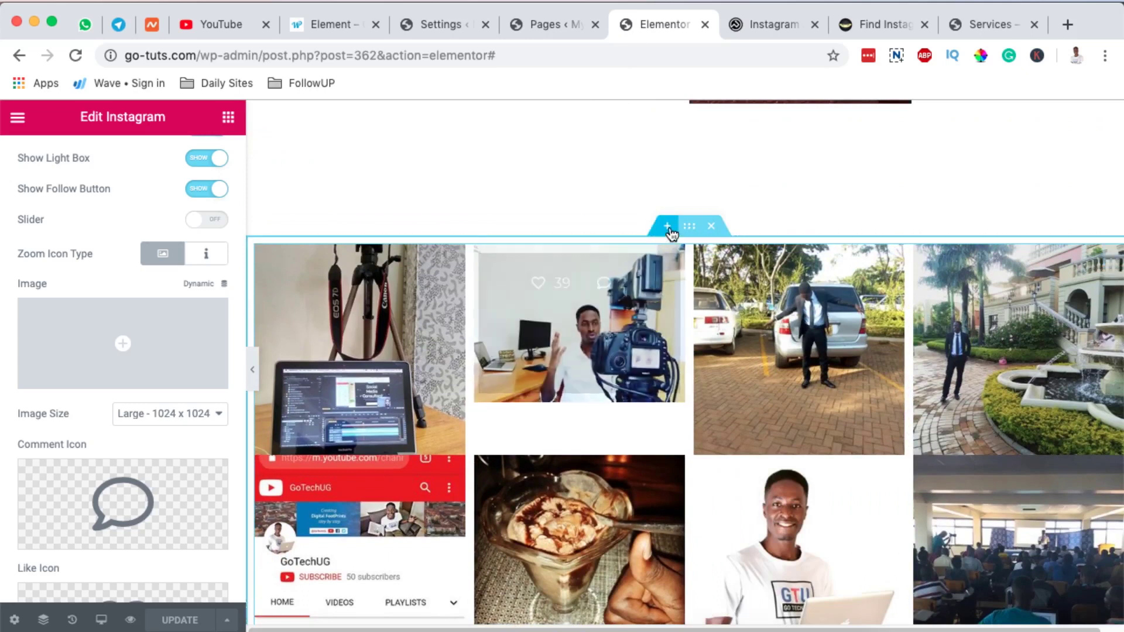
left_click(668, 228)
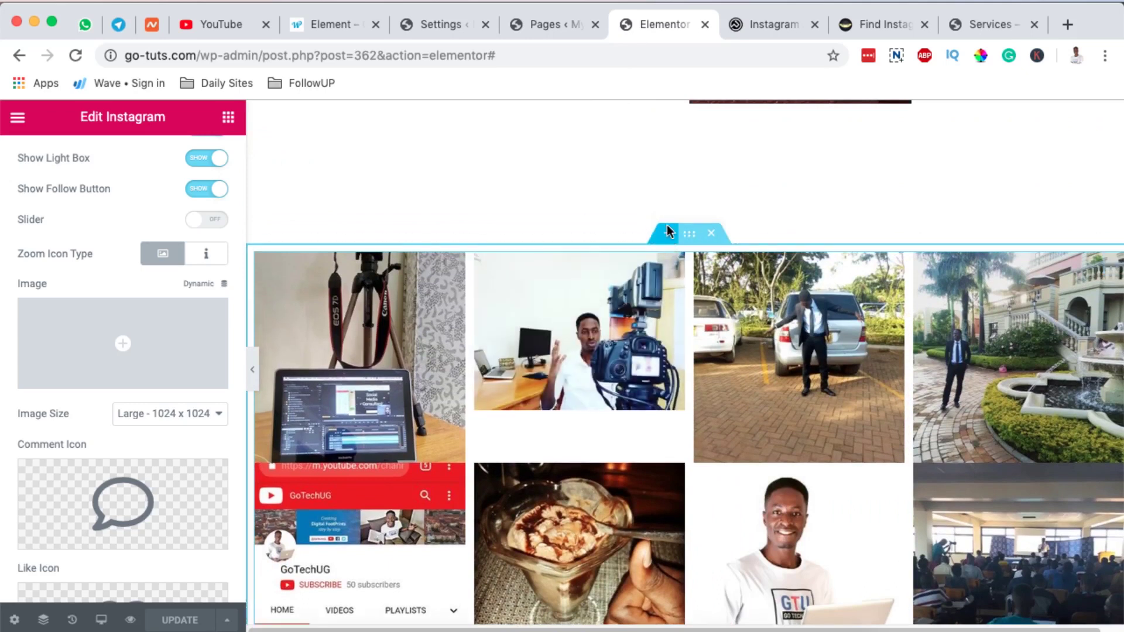
Open the Elementor widget library and browse the HTMEGA ADDONS widget list
left_click(228, 118)
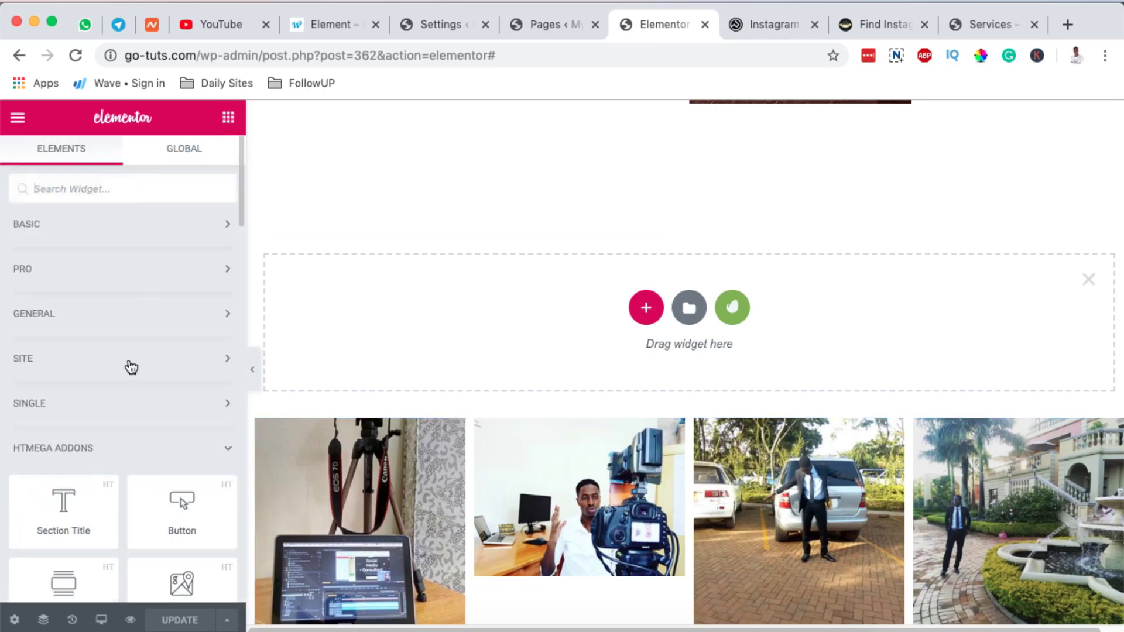
scroll(131, 367, "down", 3)
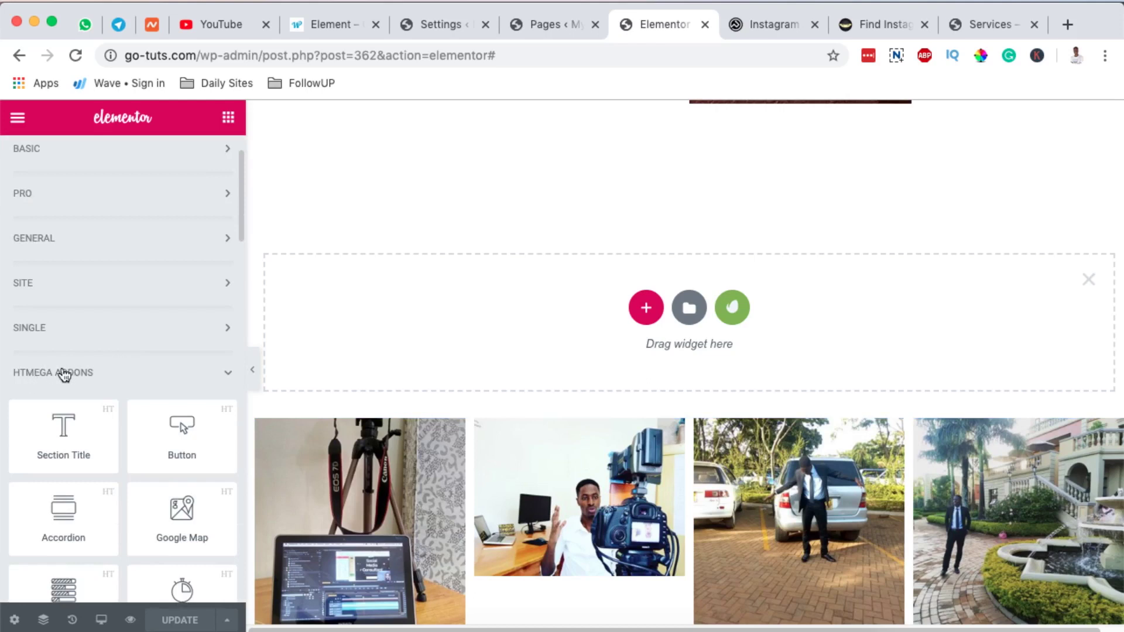
scroll(65, 374, "down", 15)
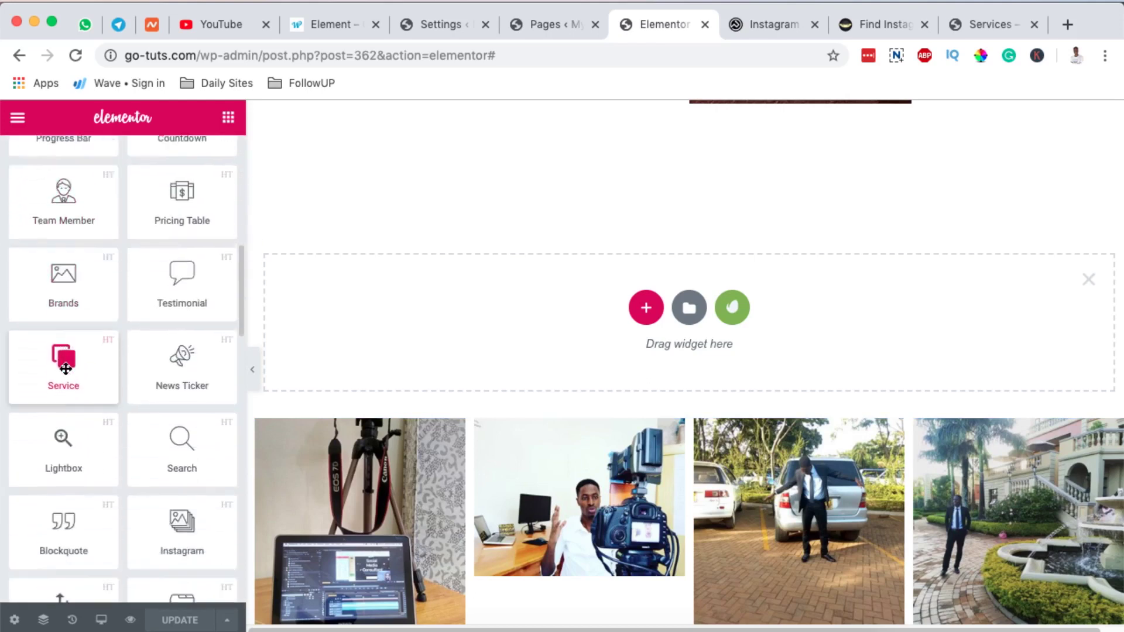
scroll(65, 369, "down", 12)
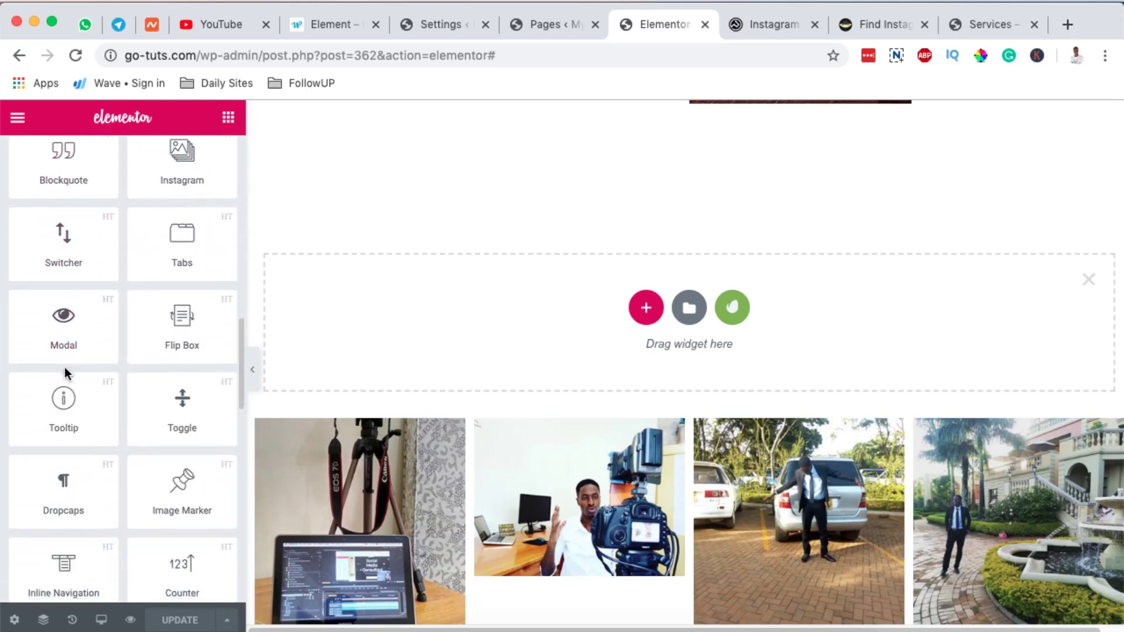
scroll(64, 369, "down", 14)
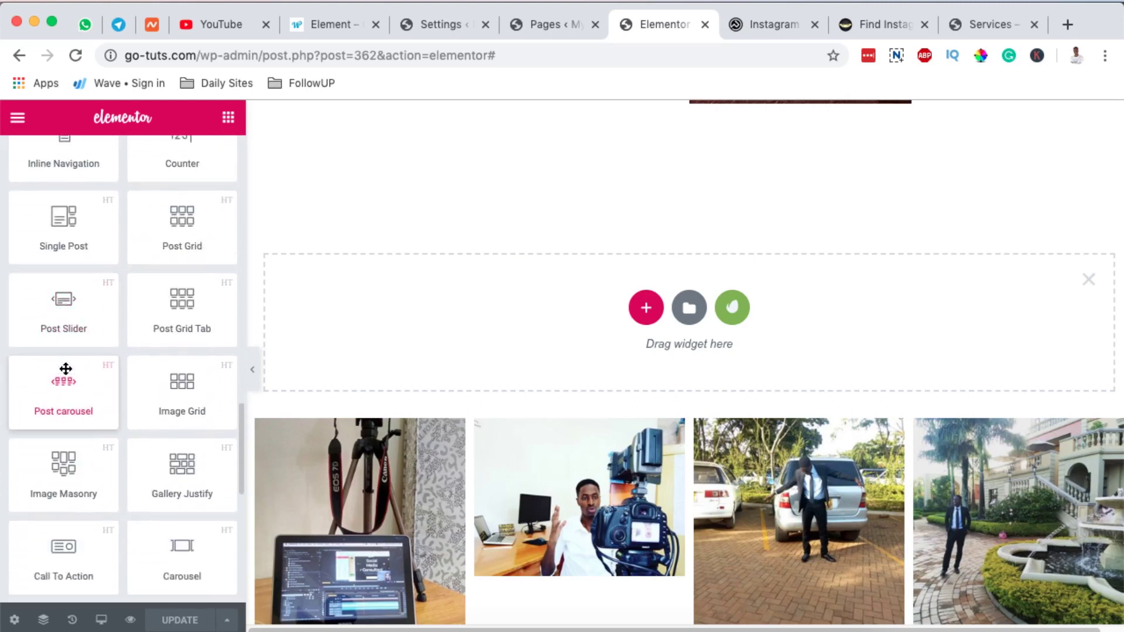
scroll(66, 369, "up", 20)
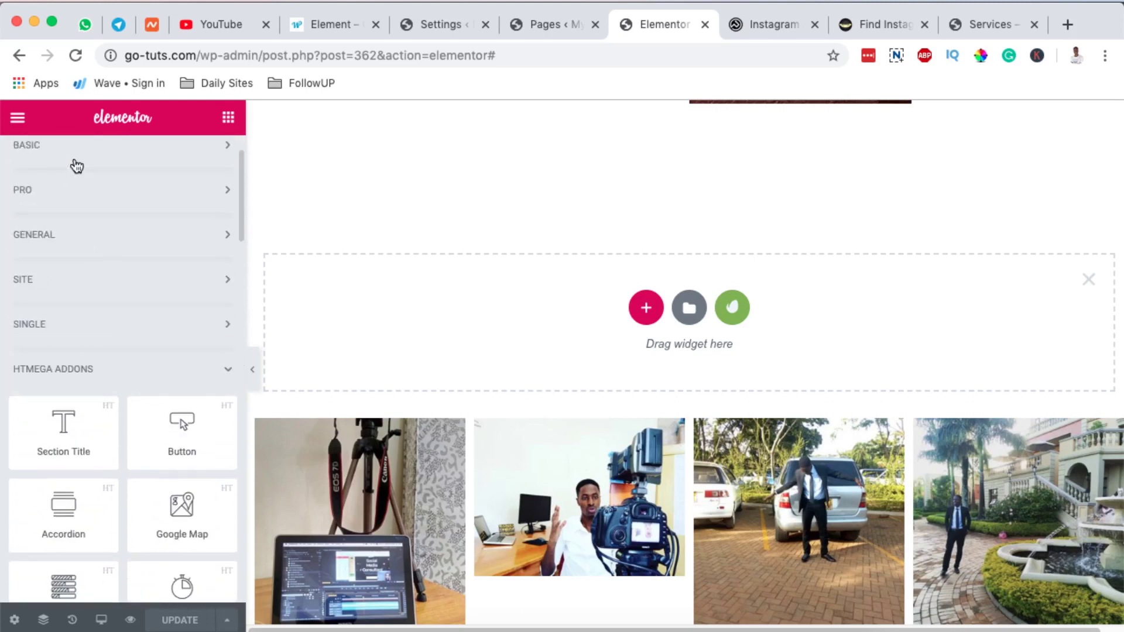
scroll(77, 167, "up", 3)
Search widgets for 'insta' and drop the Instagram widget into the new section
type("inst")
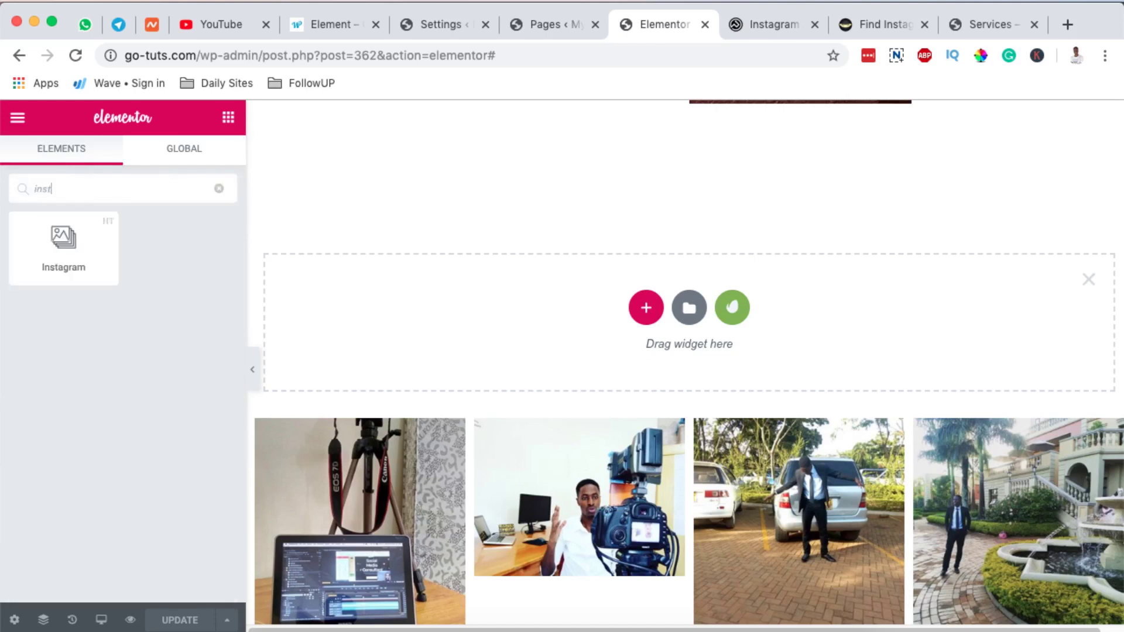
type("a")
left_click_drag(63, 240, 639, 304)
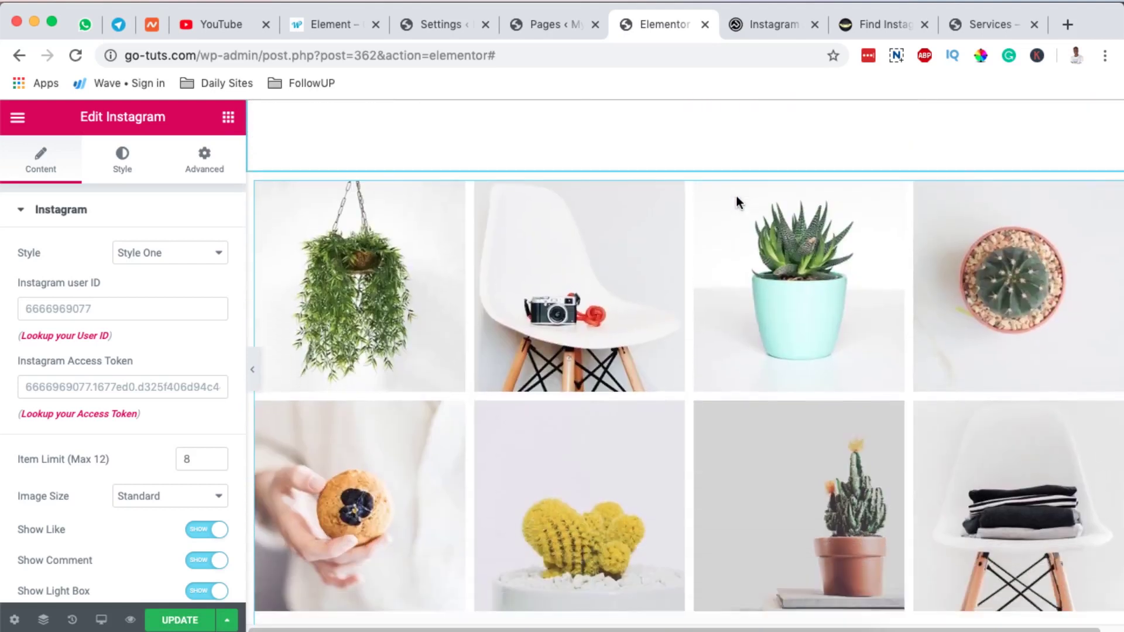
scroll(613, 214, "up", 3)
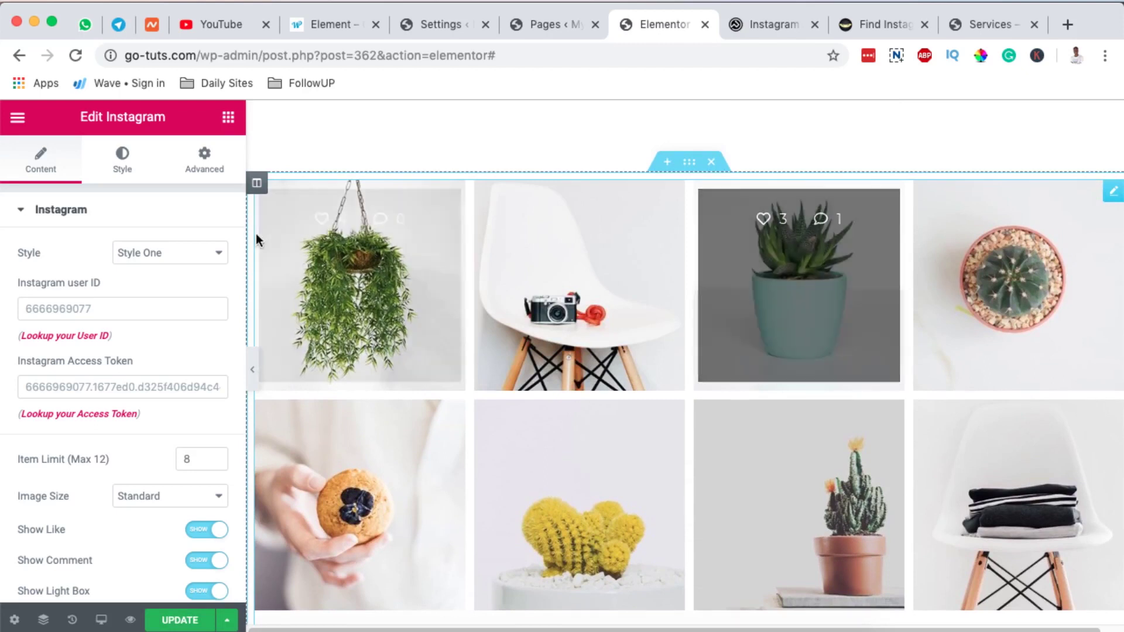
Try the Style Two, One and Four feed layouts, settling on Style Two
left_click(188, 256)
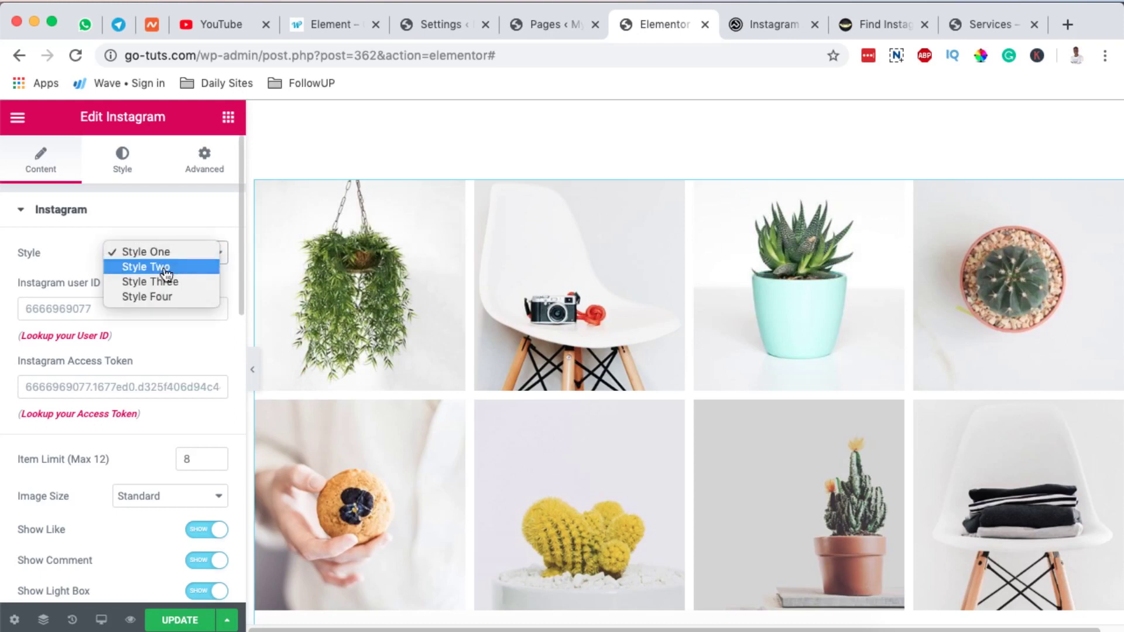
left_click(176, 266)
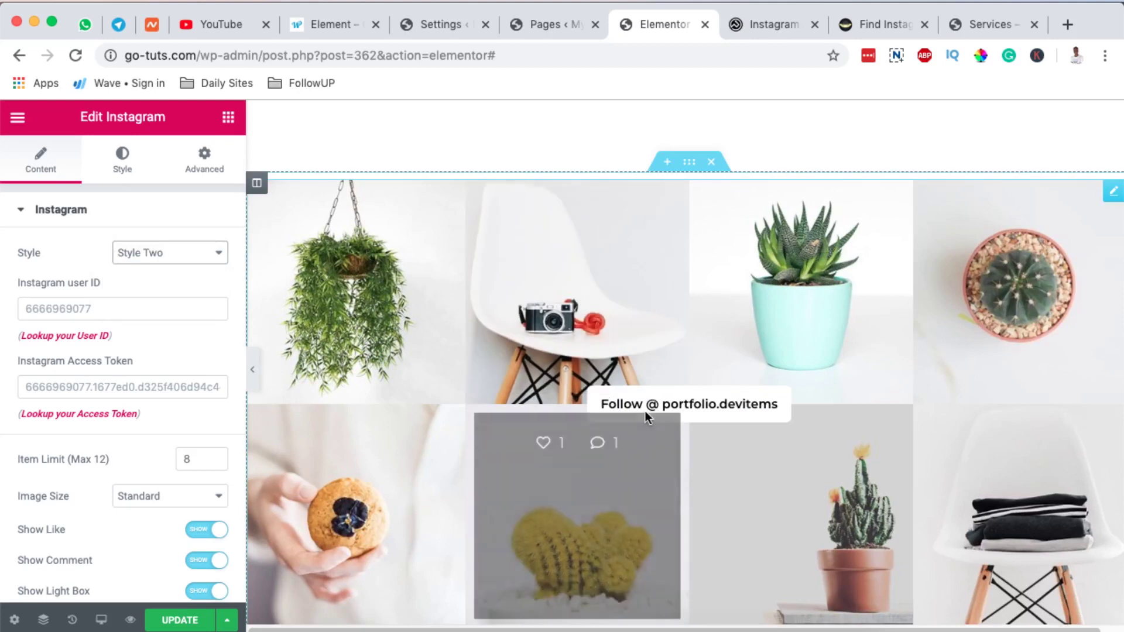
left_click(176, 253)
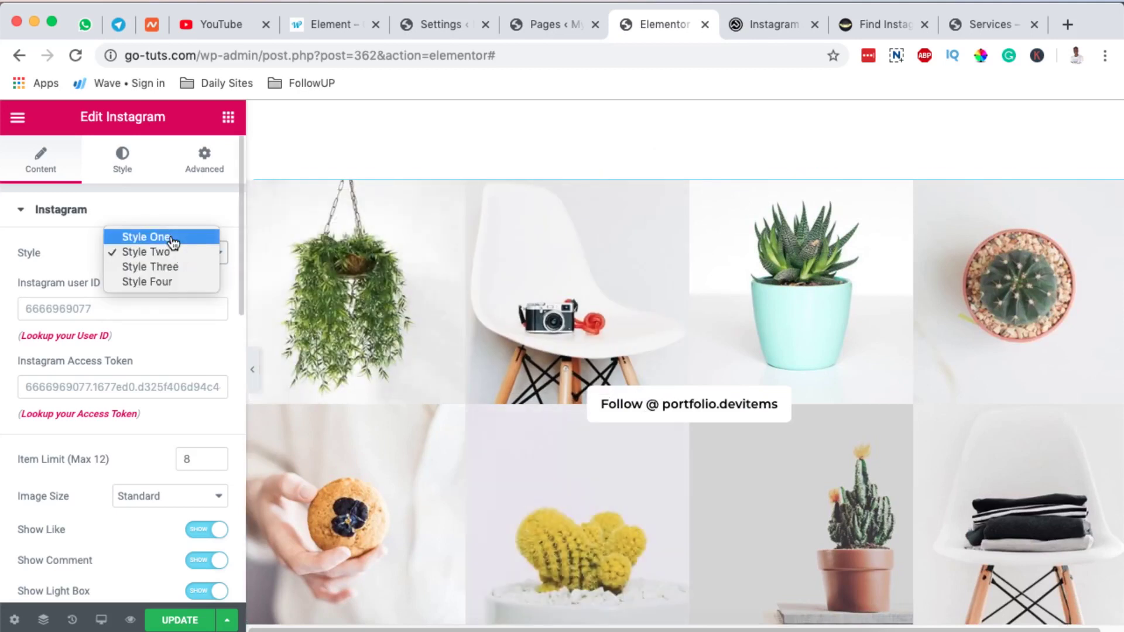
left_click(170, 236)
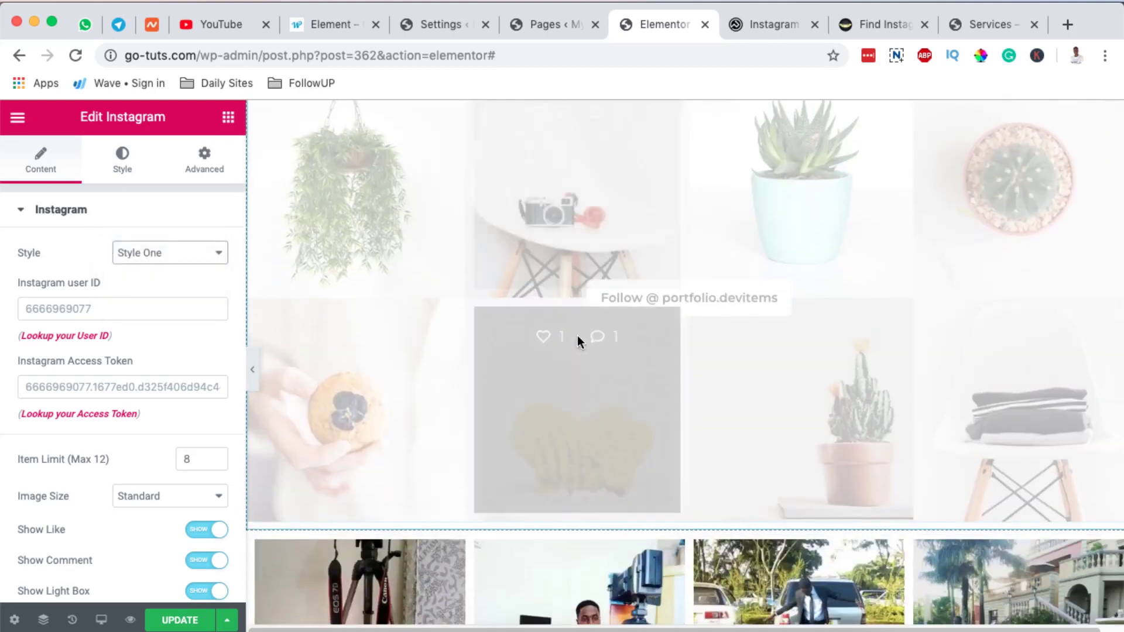
scroll(578, 339, "down", 2)
scroll(649, 515, "down", 5)
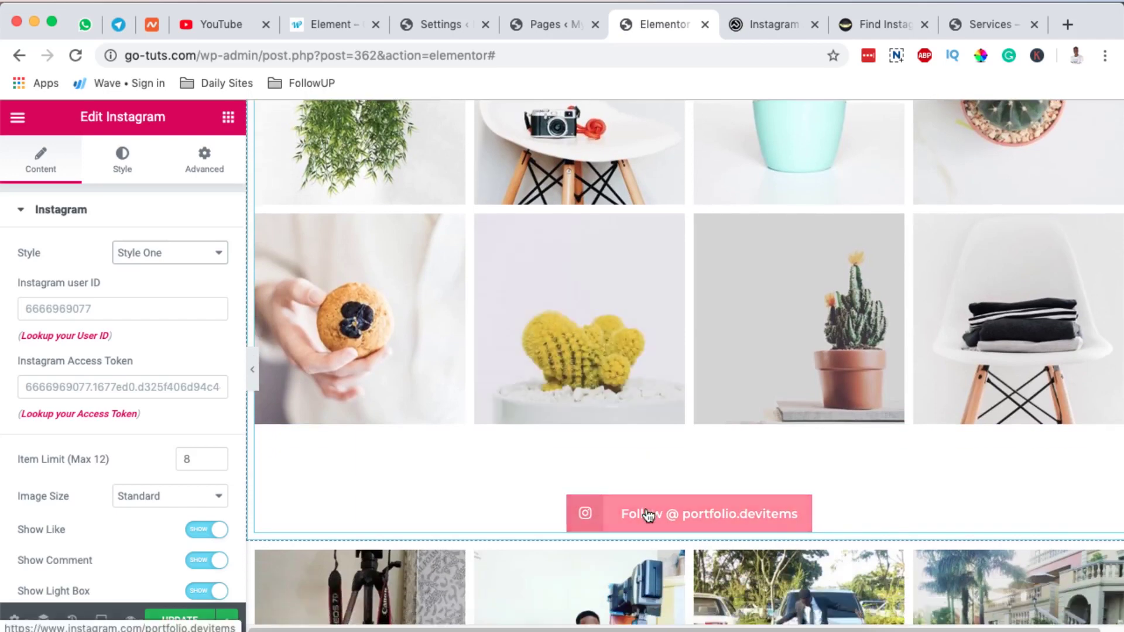
scroll(645, 508, "down", 13)
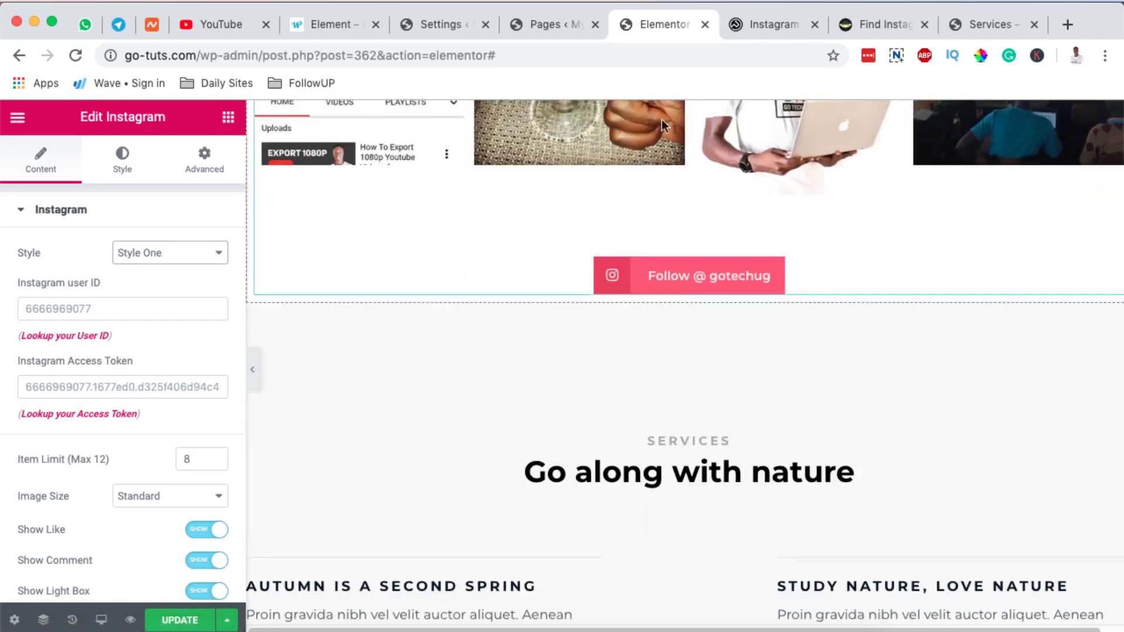
scroll(644, 299, "up", 6)
key("Down")
key("Down")
key("Down")
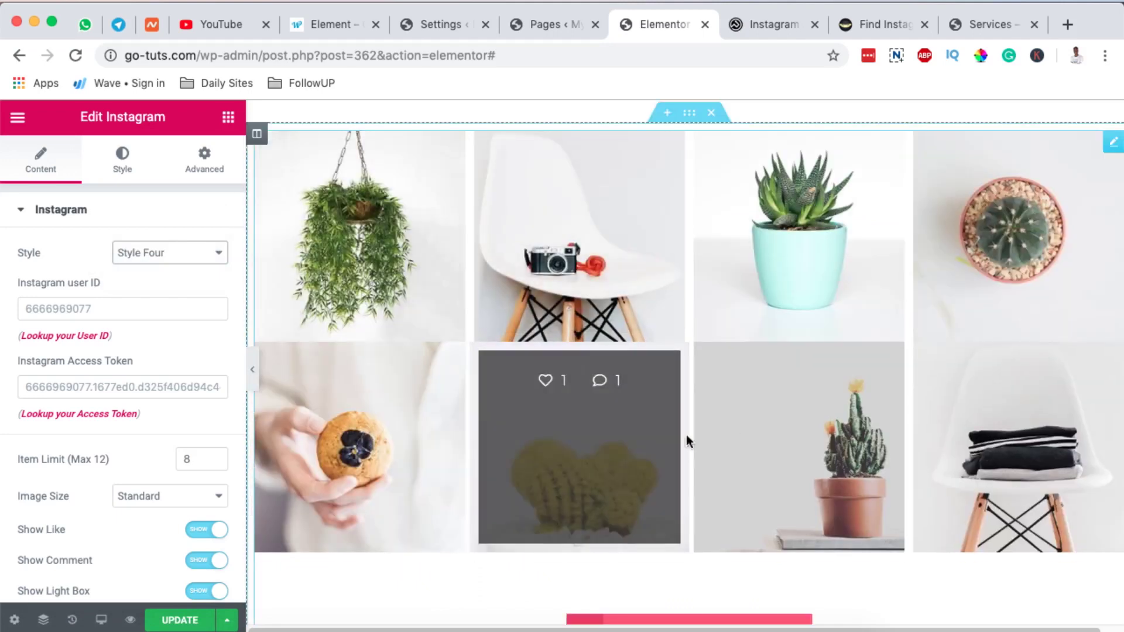
left_click(185, 250)
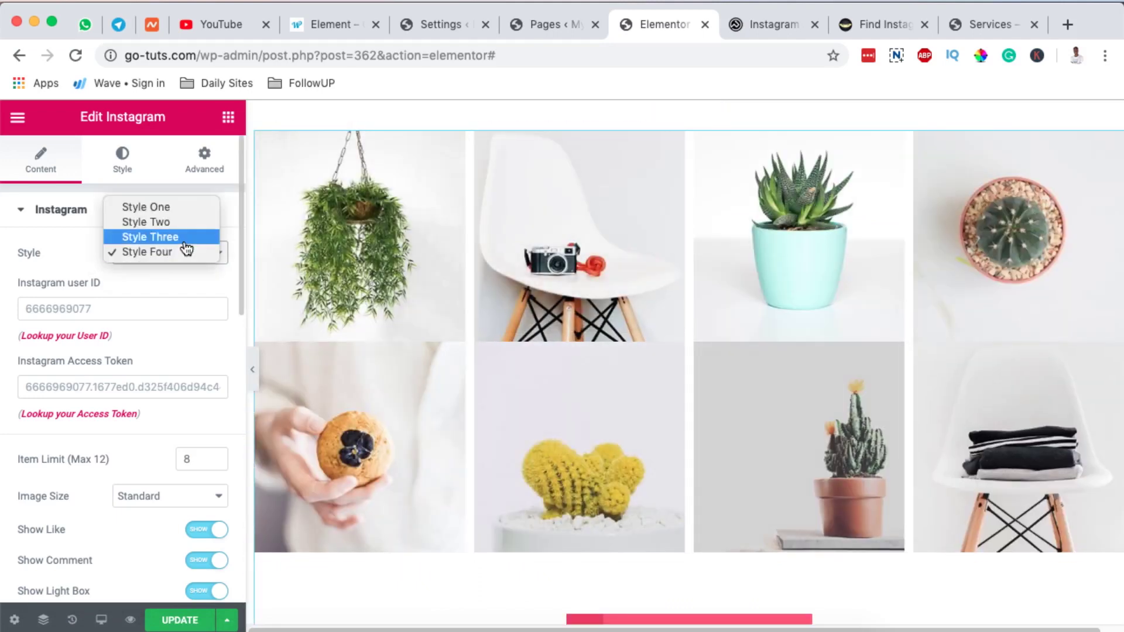
left_click(157, 222)
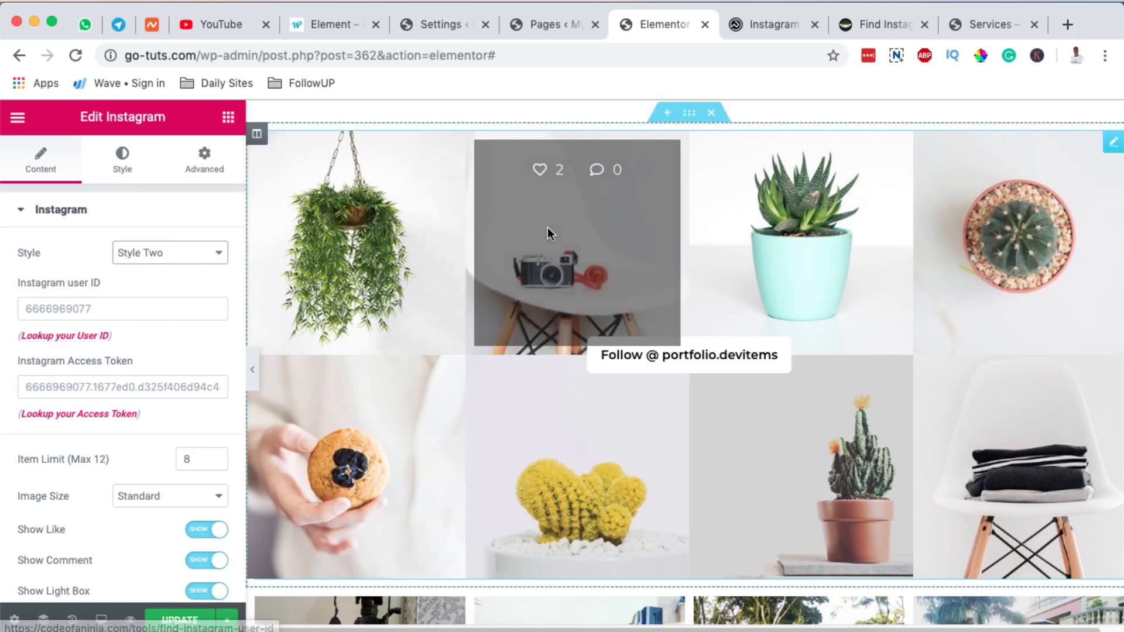
On the Find Instagram User ID page, select and copy the account's numeric user ID
left_click(885, 21)
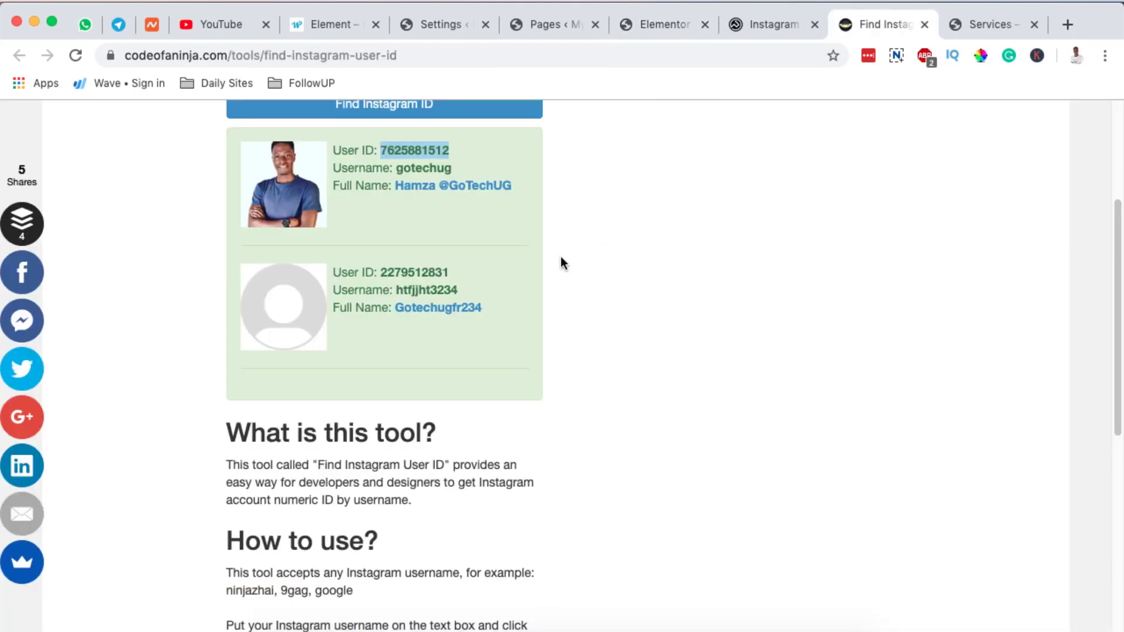
scroll(561, 258, "up", 3)
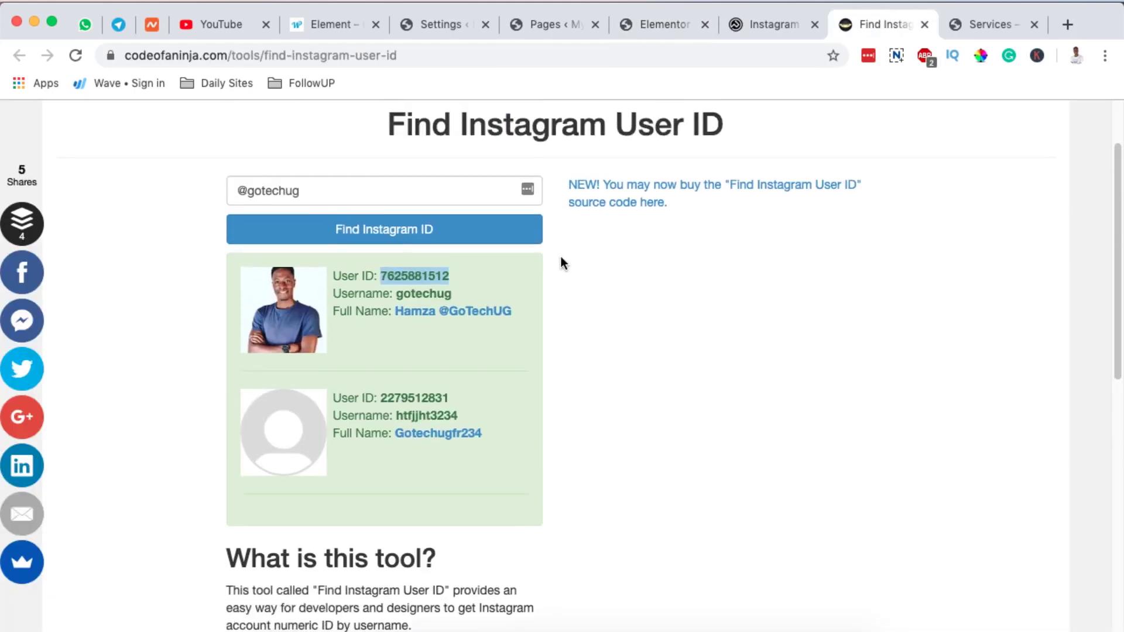
left_click(280, 198)
triple_click(293, 192)
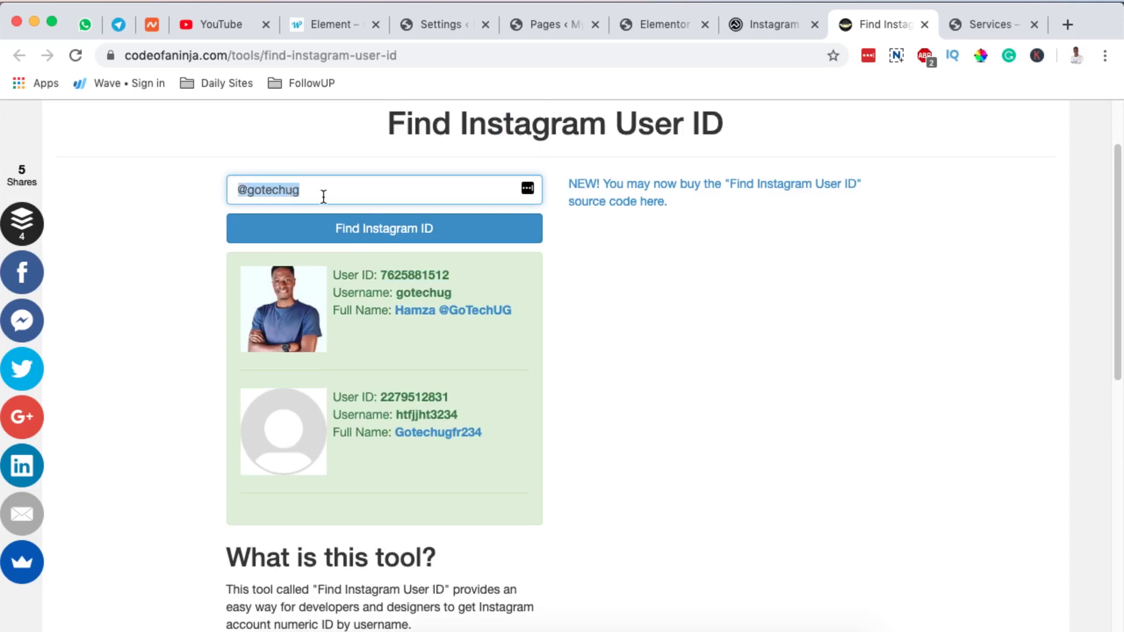
left_click_drag(381, 276, 439, 273)
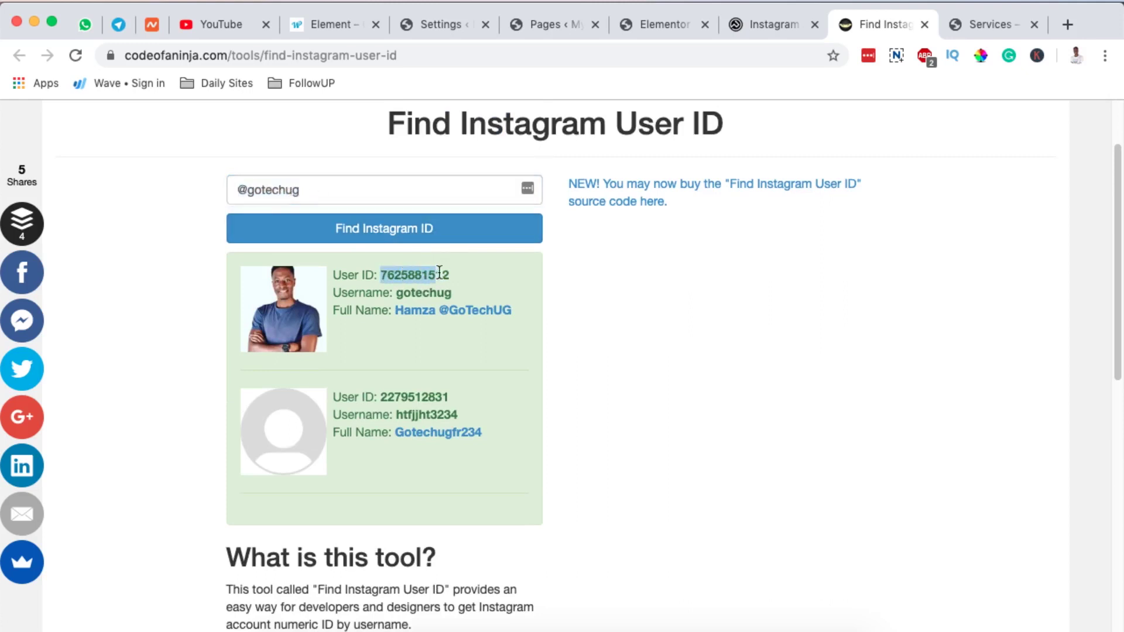
Paste the copied ID into the widget's Instagram user ID field, then open the token generator
left_click(442, 28)
left_click(649, 24)
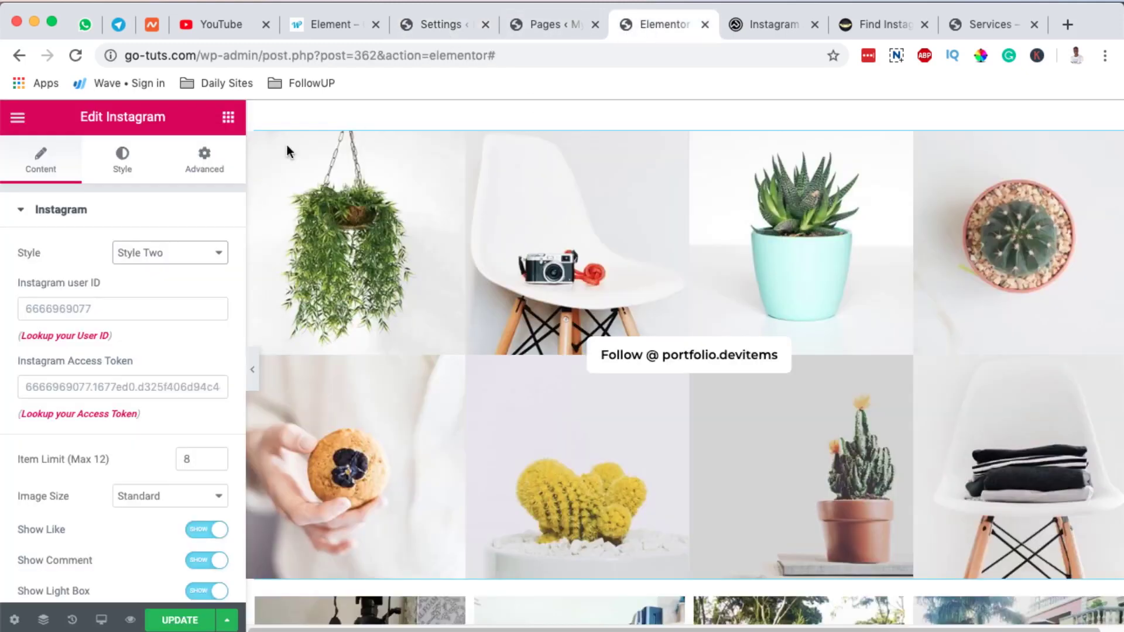
left_click(129, 303)
key("super+v")
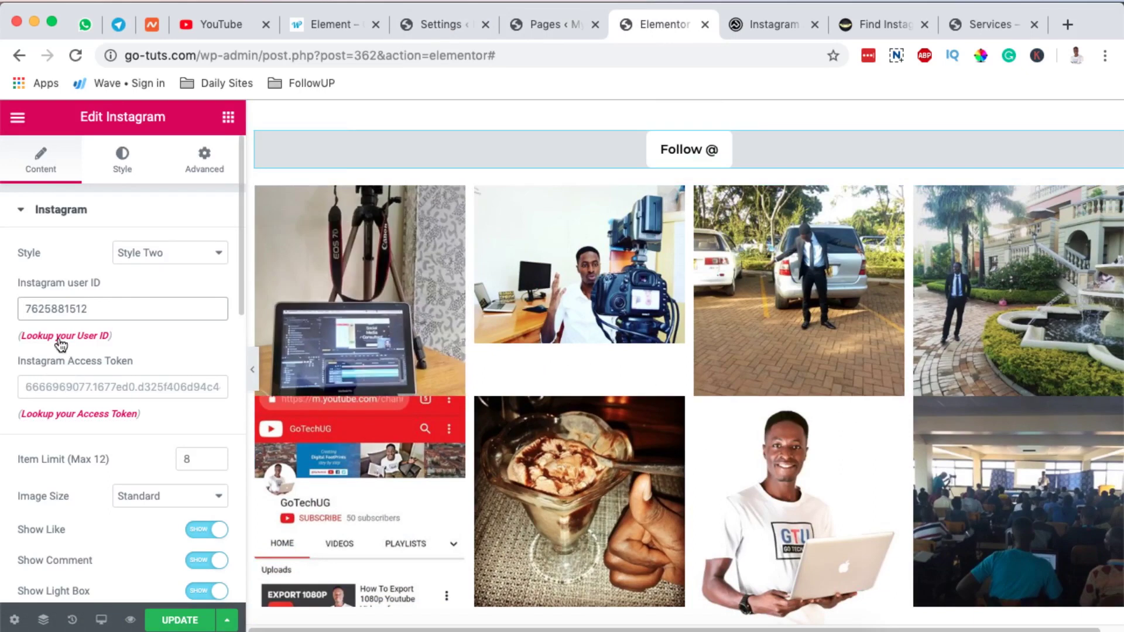
left_click(59, 411)
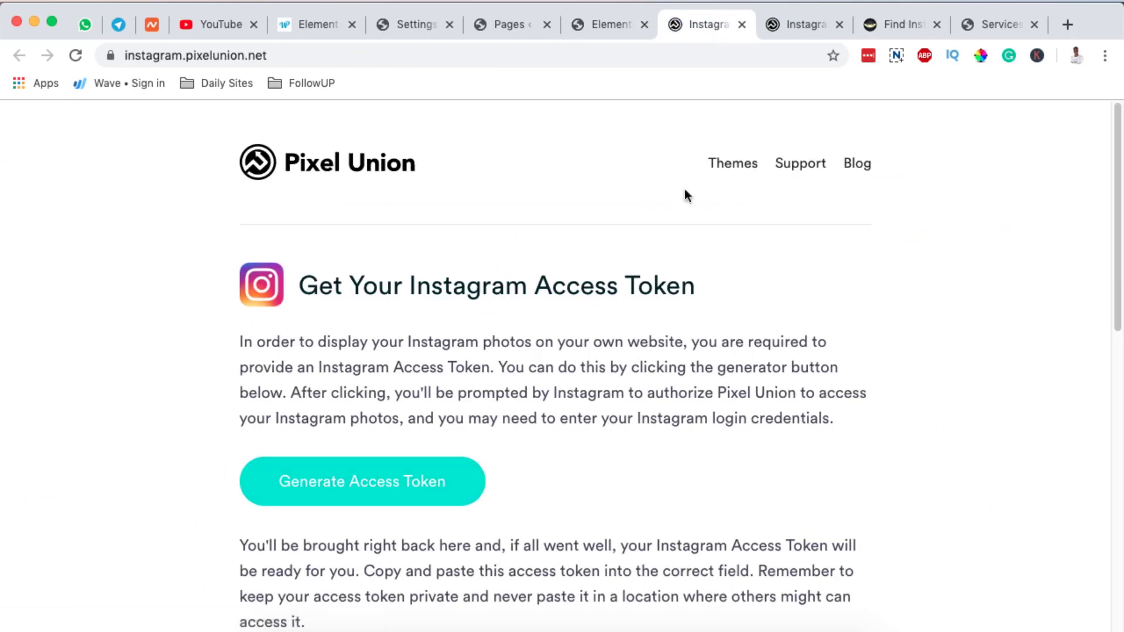
Copy the newly generated Instagram access token, then return to the WordPress pages list
left_click(743, 25)
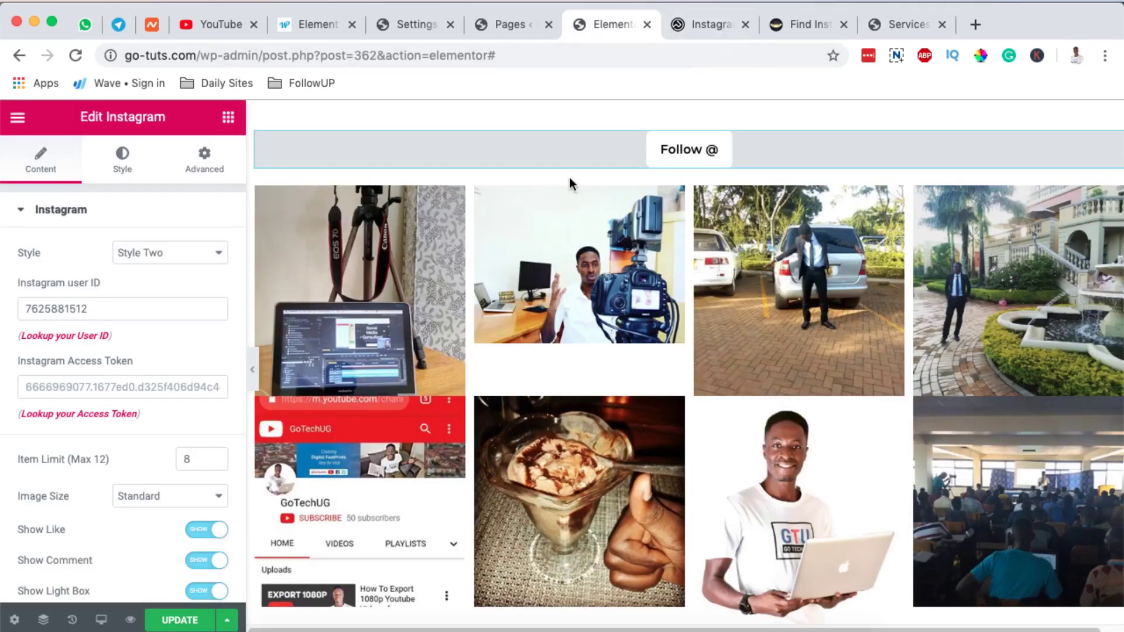
left_click(702, 26)
left_click(528, 411)
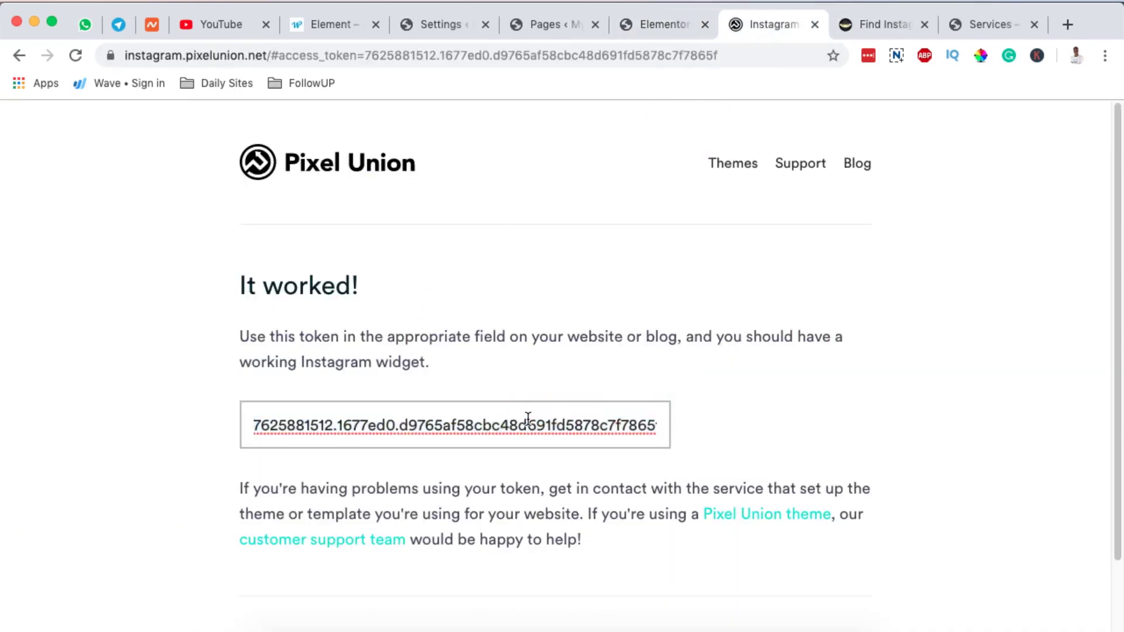
key("super+a")
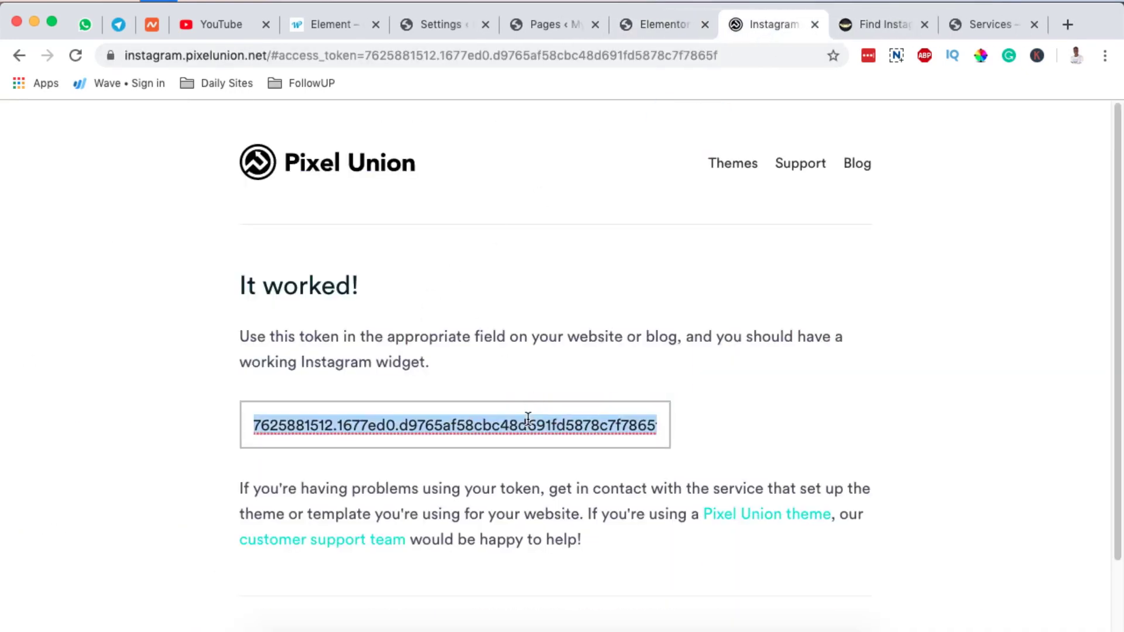
left_click(444, 28)
left_click(546, 18)
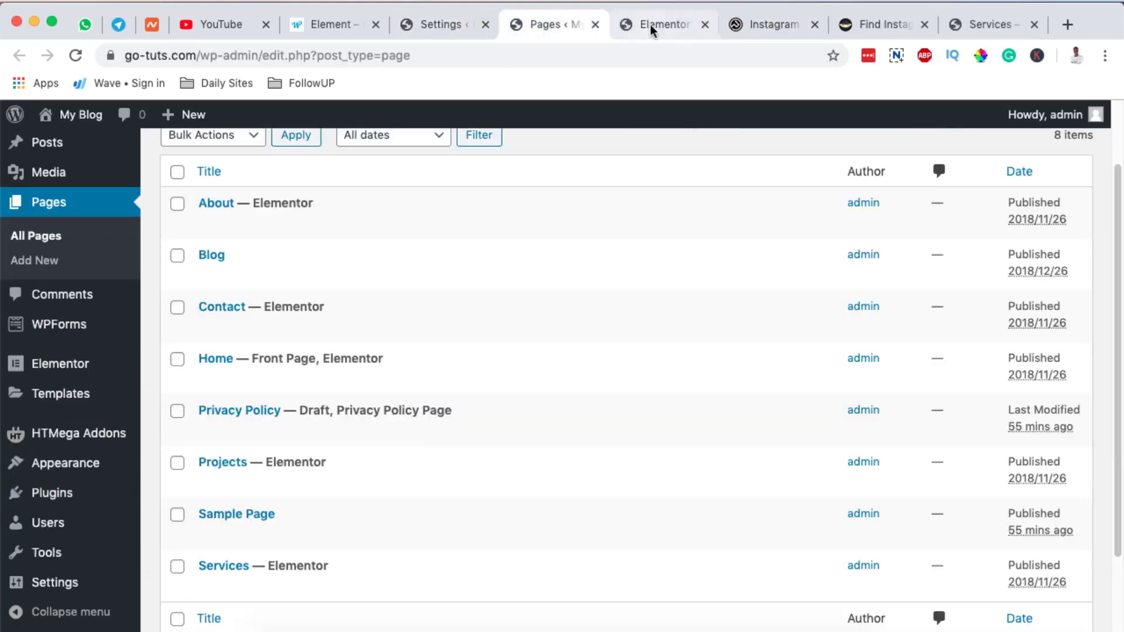
Paste the new token into the Instagram widget's Access Token field in Elementor
left_click(667, 25)
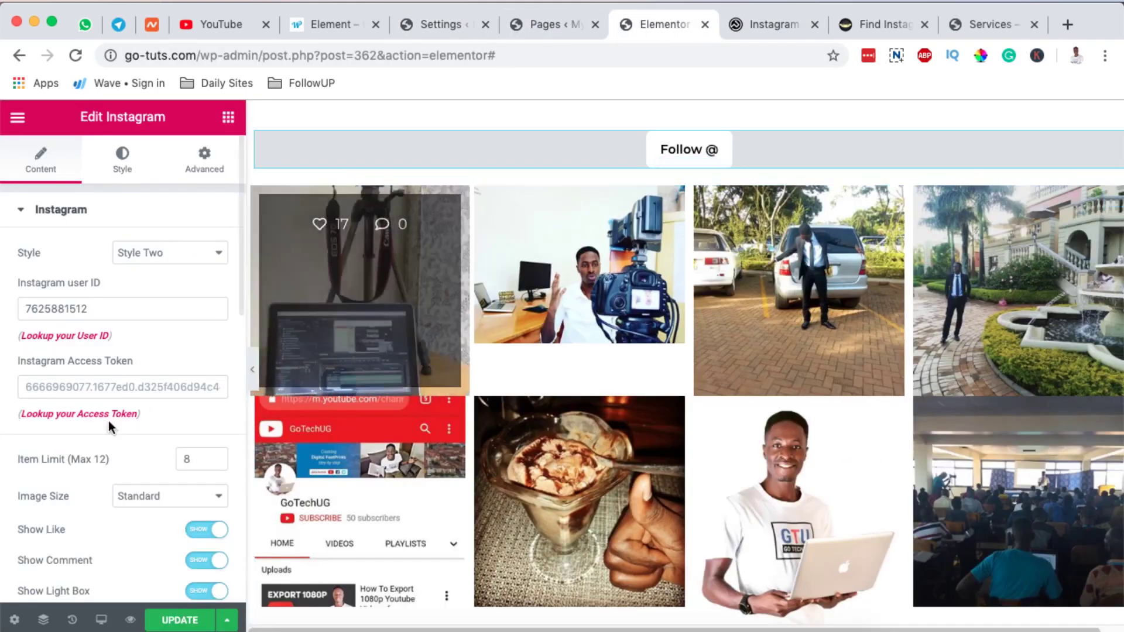
left_click(101, 389)
key("super+v")
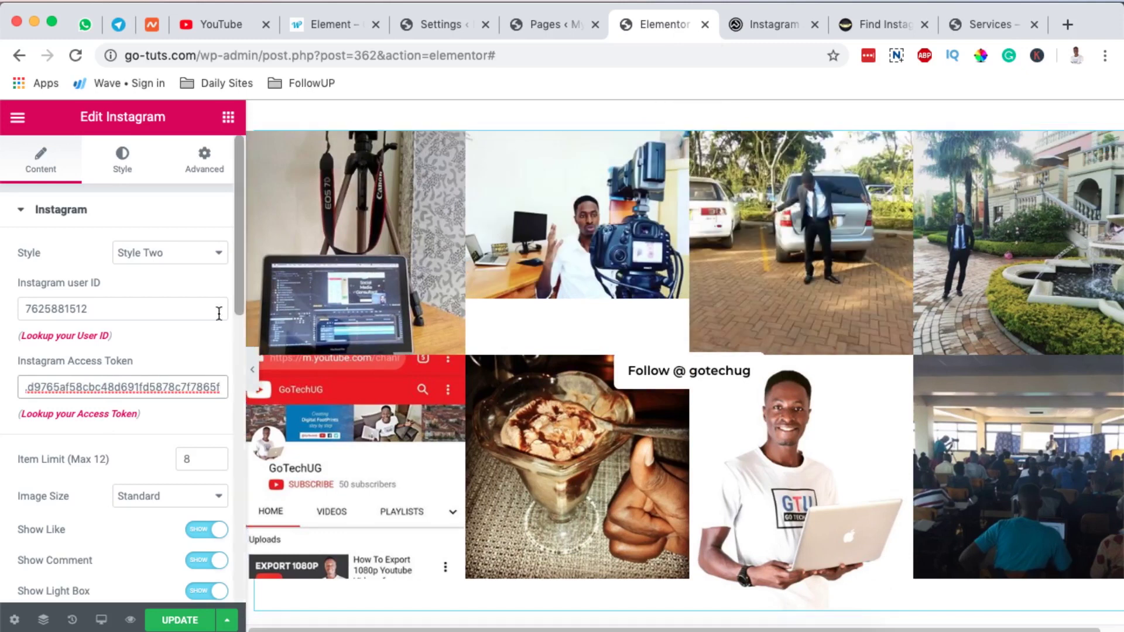
Keep the Instagram widget's image size set to Standard
scroll(157, 432, "down", 3)
scroll(157, 432, "down", 2)
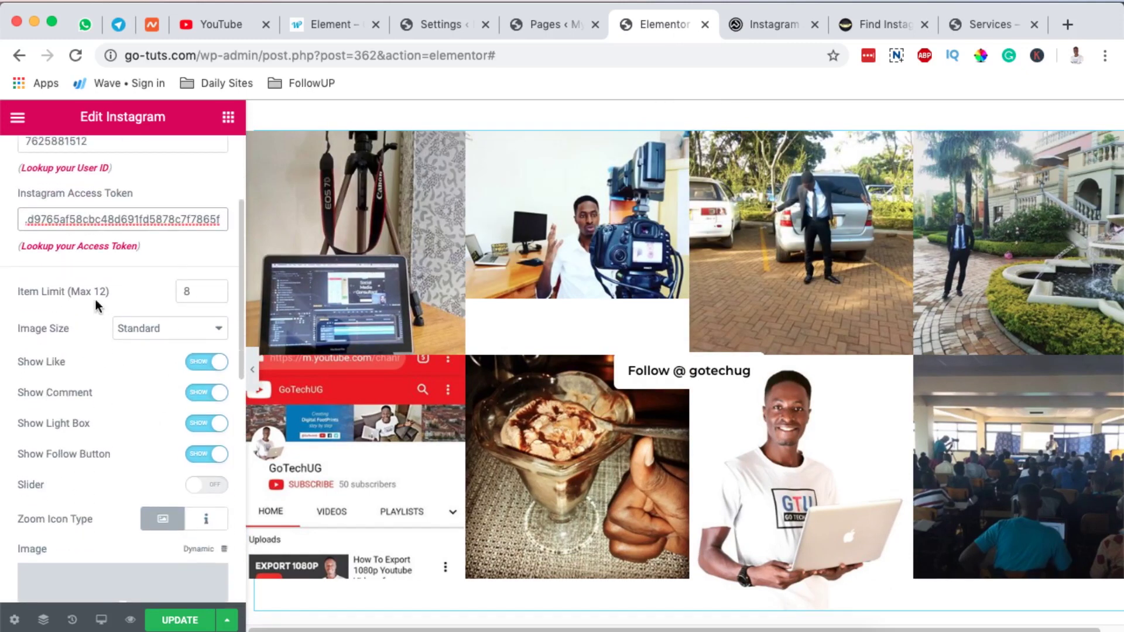
scroll(102, 302, "up", 2)
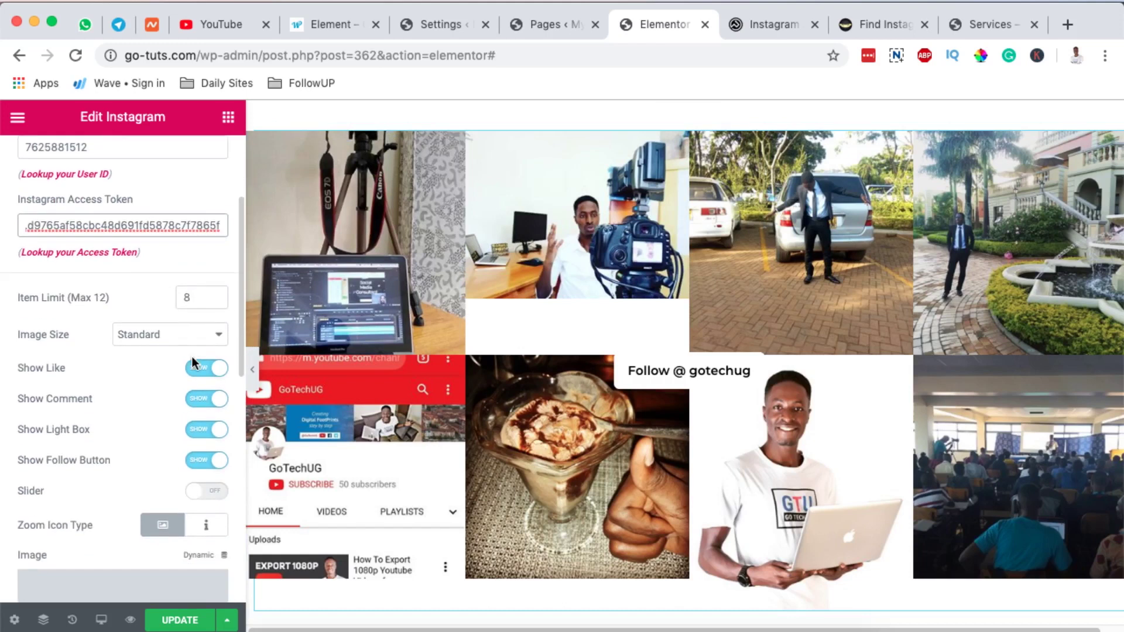
left_click(156, 334)
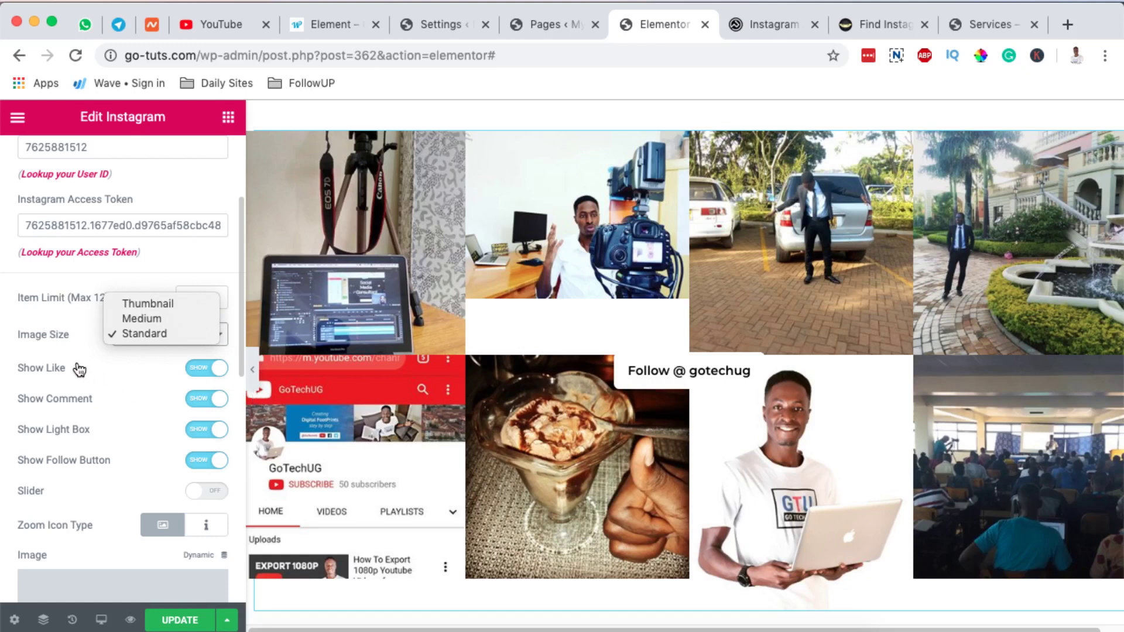
left_click(73, 339)
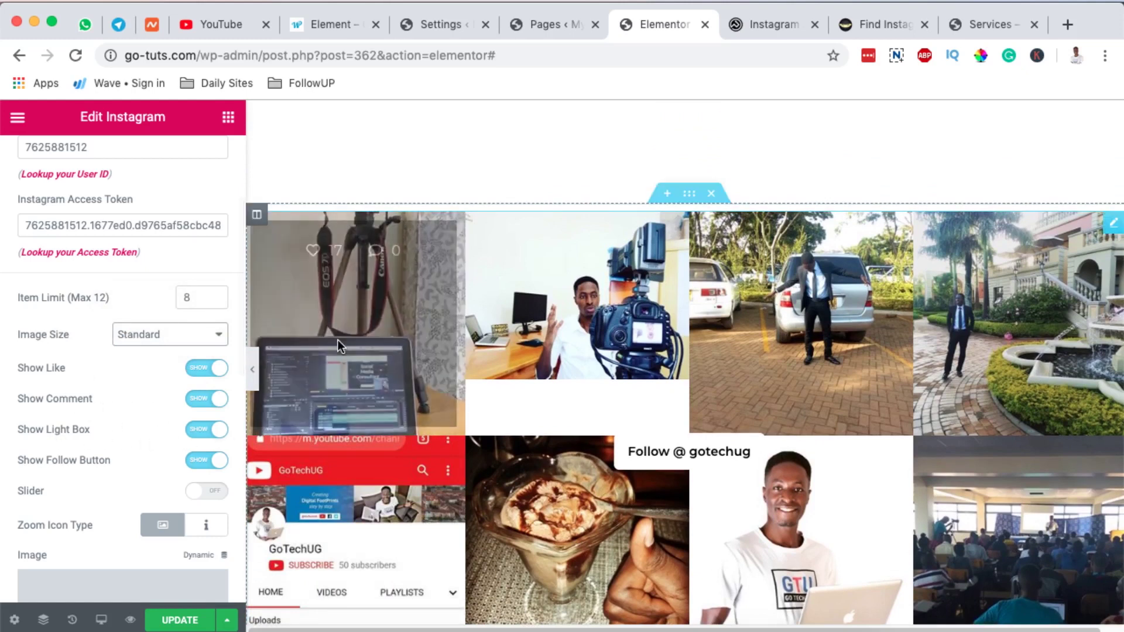
Toggle Show Light Box off and back on so photo lightbox stays enabled
left_click(206, 429)
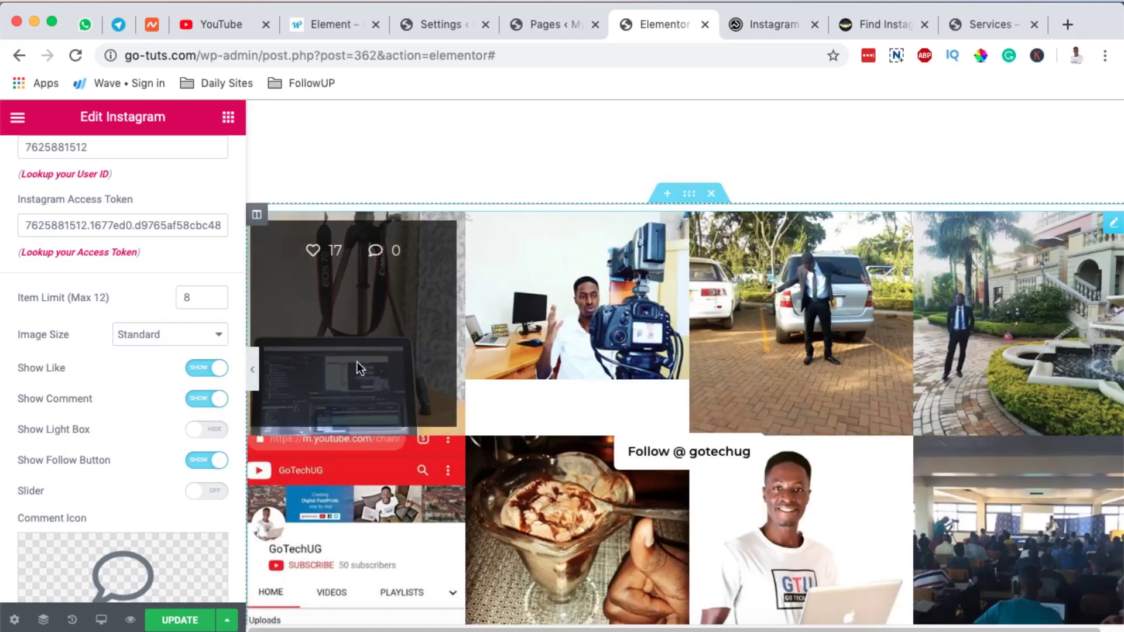
left_click(214, 431)
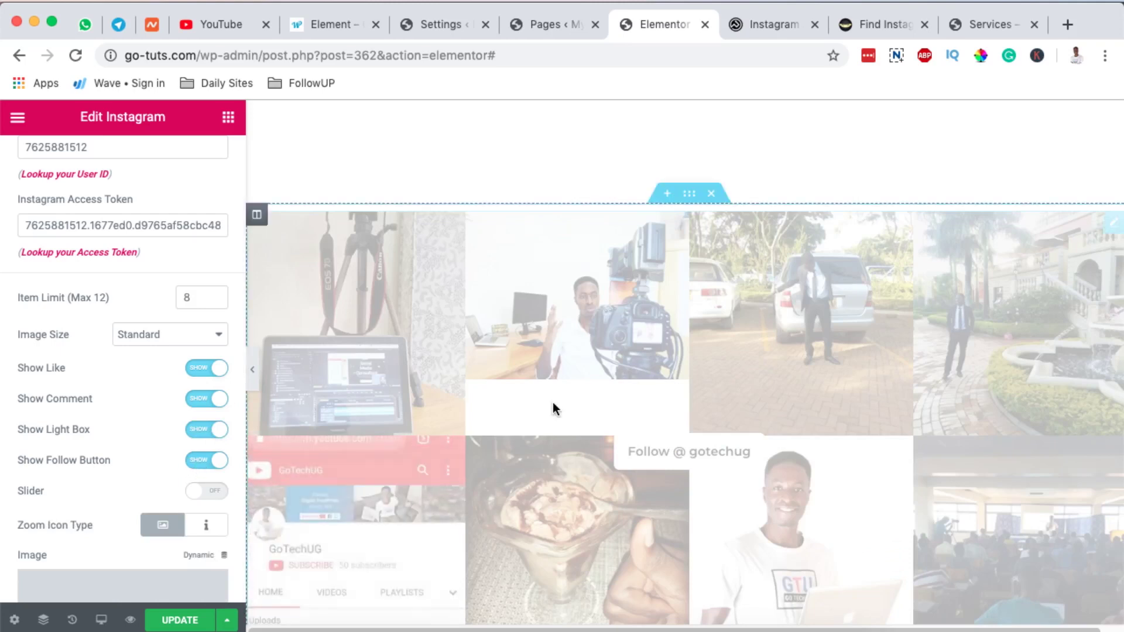
scroll(552, 402, "down", 5)
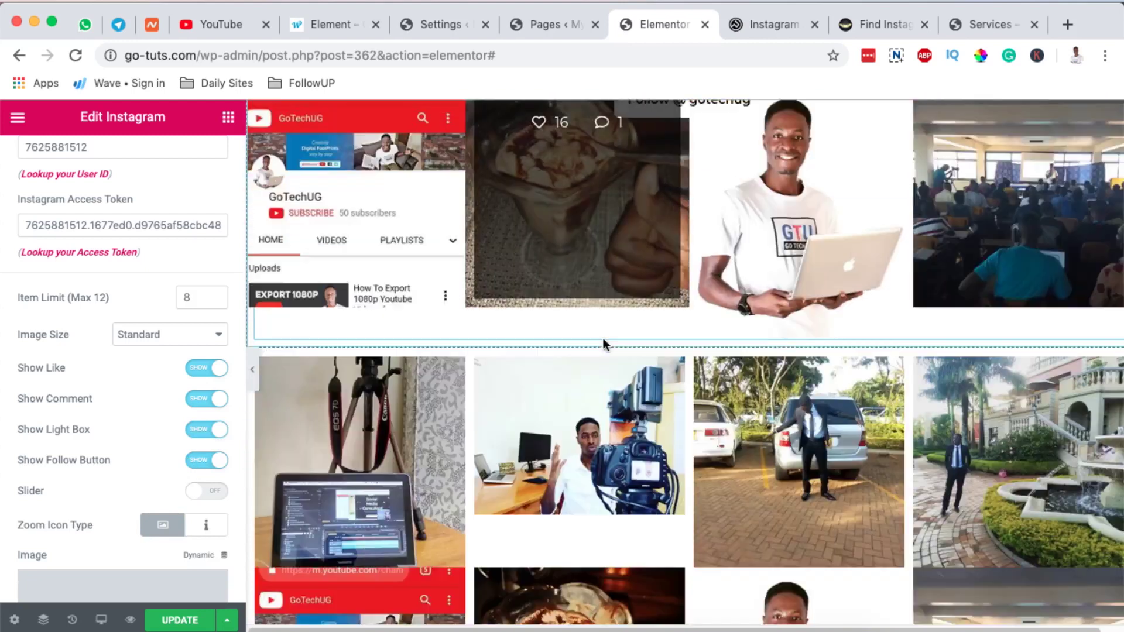
scroll(48, 364, "down", 3)
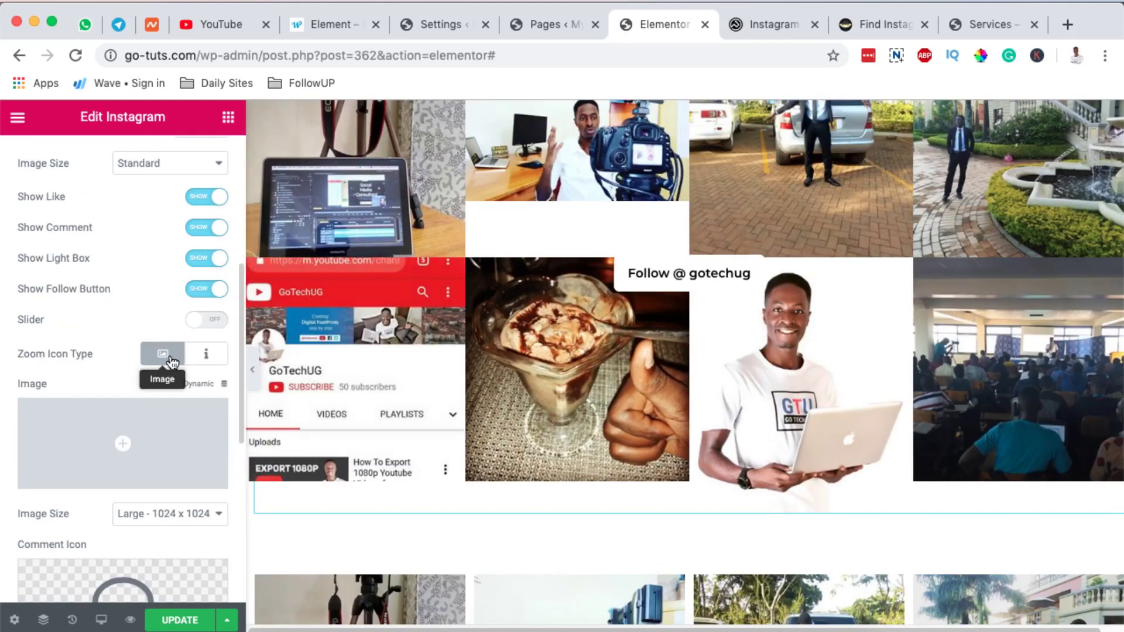
Set Zoom Icon Type to Icon and test the lightbox on the ice-cream photo
left_click(209, 356)
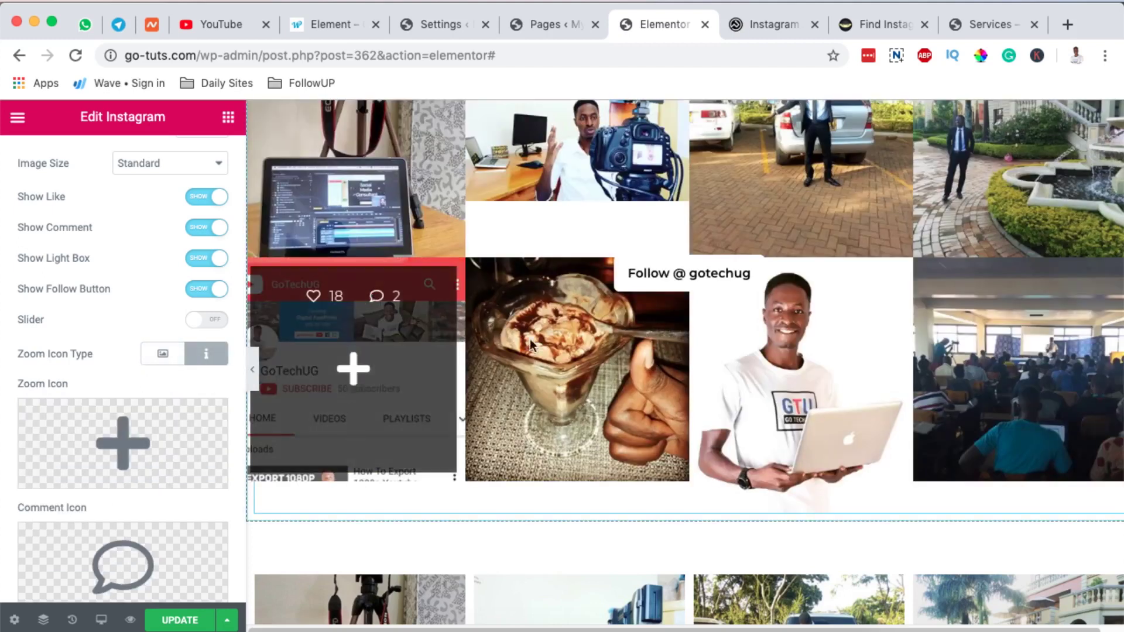
left_click(581, 369)
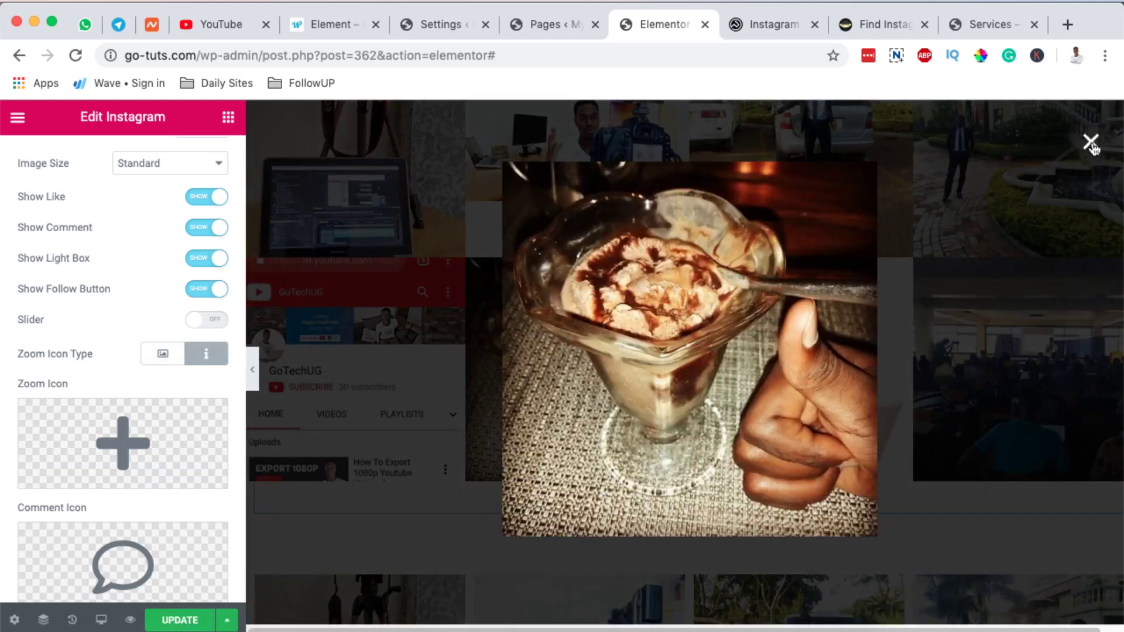
left_click(911, 246)
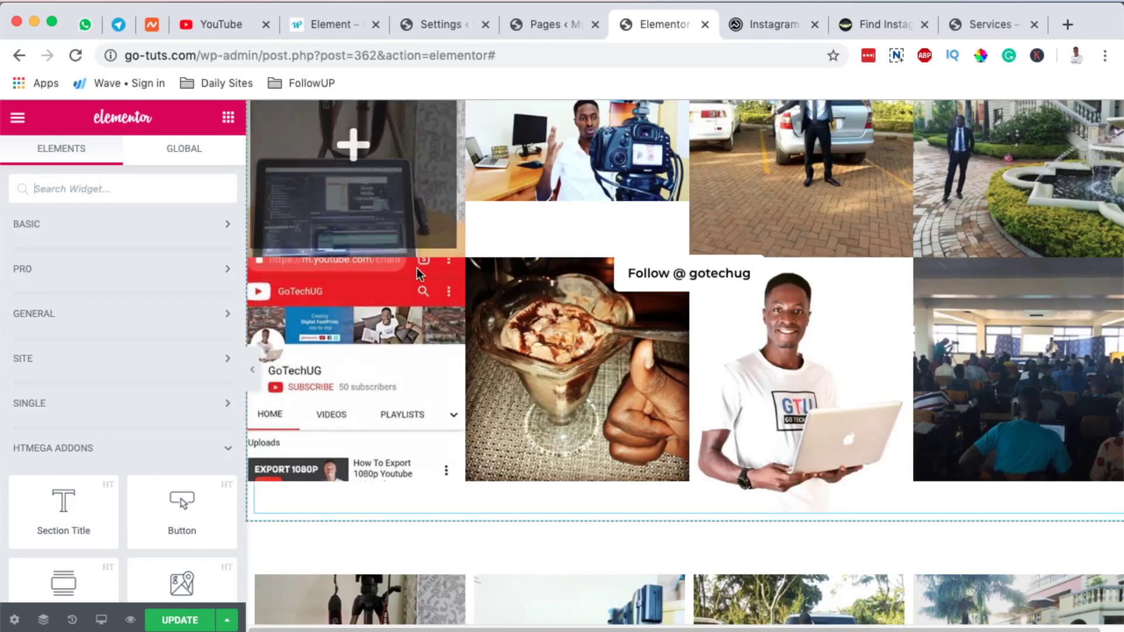
Reopen the Instagram widget's settings to reach its like, comment and follow icon options
scroll(351, 176, "up", 4)
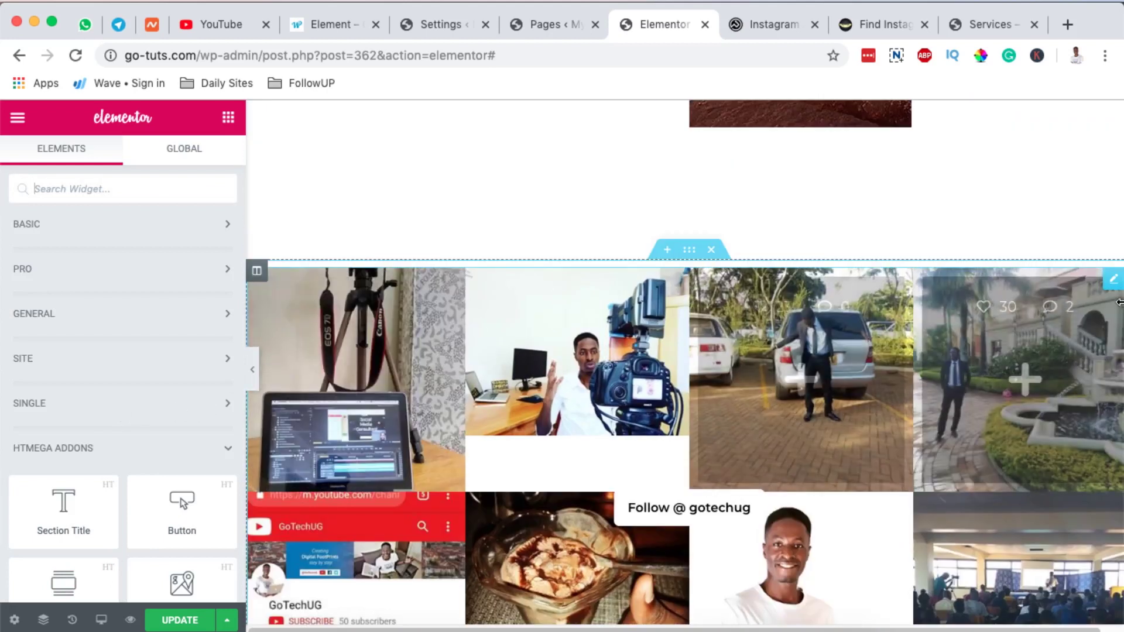
left_click(1113, 279)
scroll(102, 421, "down", 10)
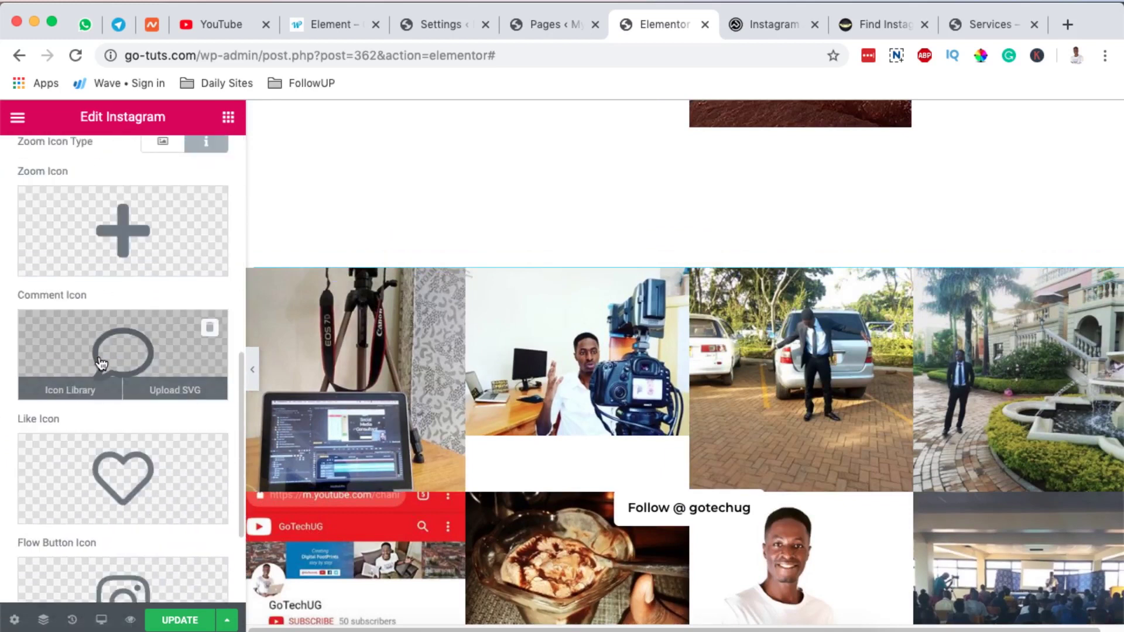
scroll(130, 506, "down", 2)
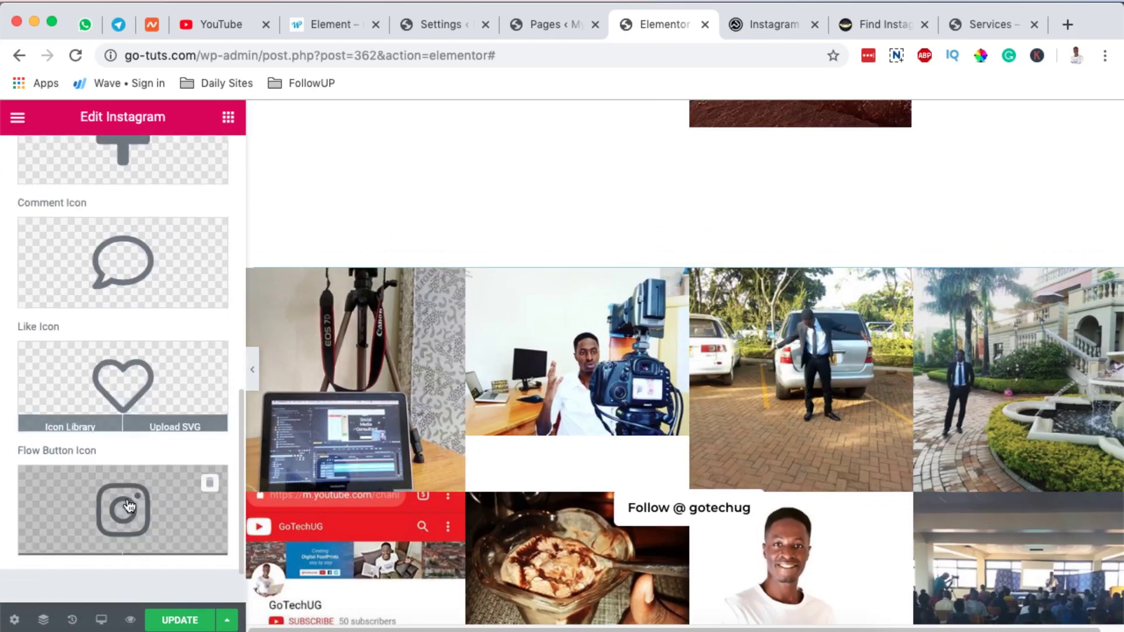
left_click(73, 409)
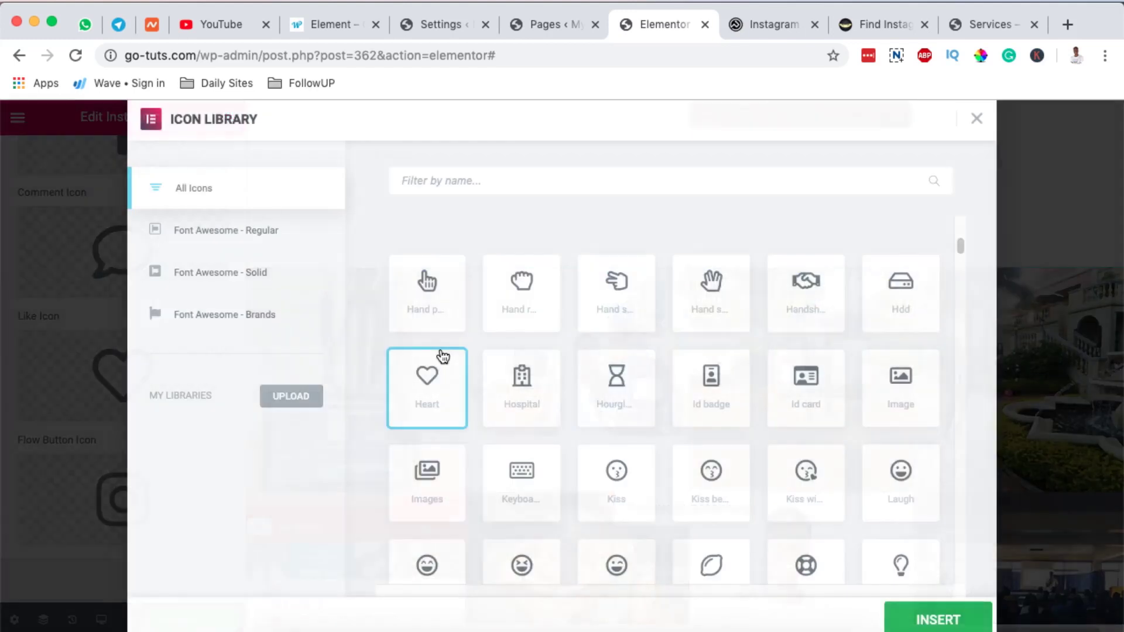
scroll(635, 407, "down", 10)
scroll(634, 410, "down", 15)
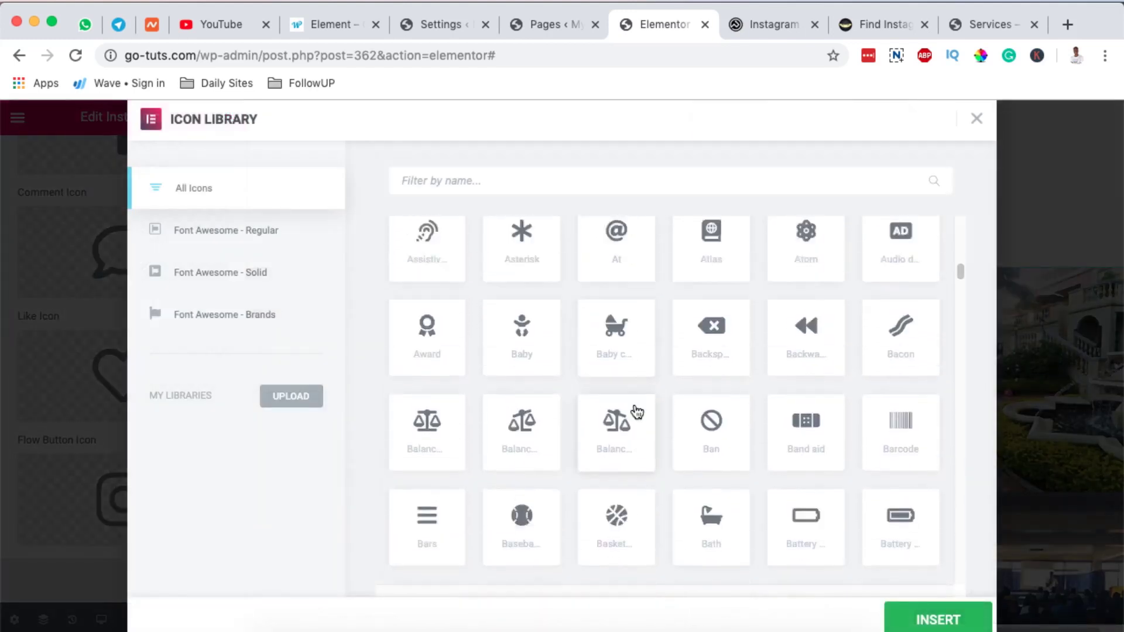
scroll(861, 237, "up", 10)
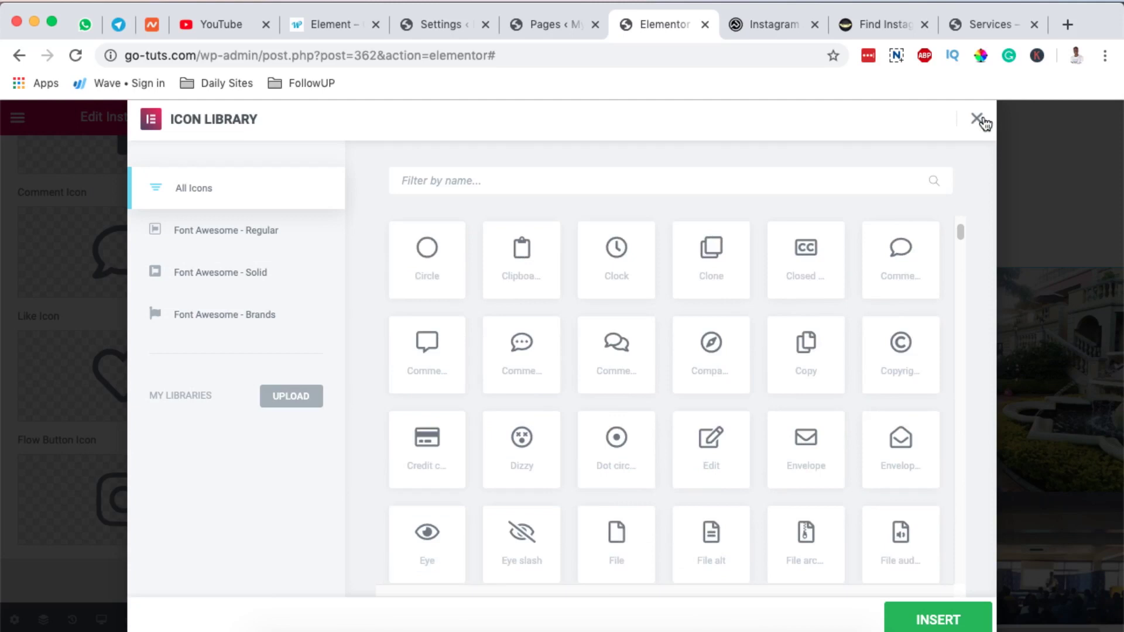
left_click(978, 122)
scroll(419, 473, "up", 2)
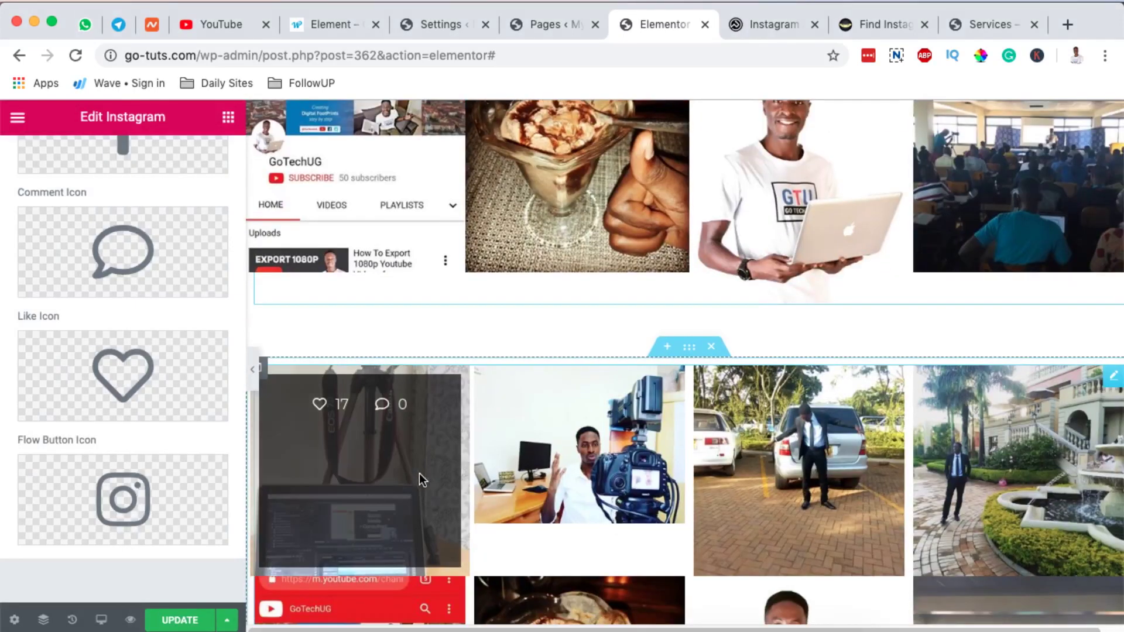
mouse_move(74, 524)
scroll(72, 516, "down", 2)
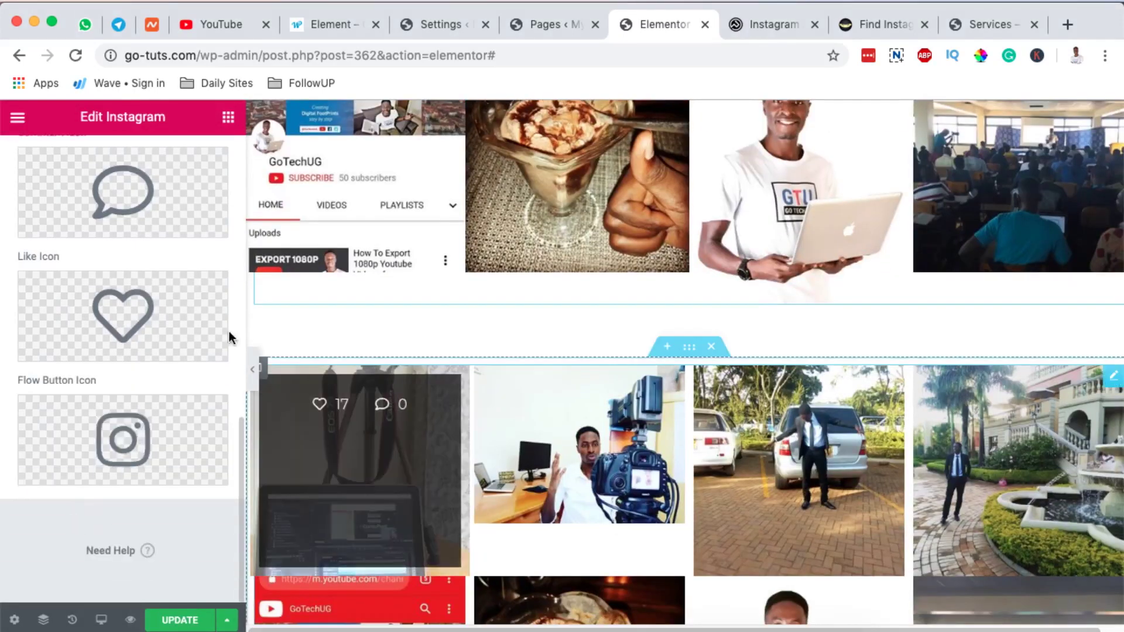
scroll(121, 246, "up", 7)
scroll(121, 240, "up", 2)
scroll(121, 240, "down", 2)
scroll(121, 240, "up", 5)
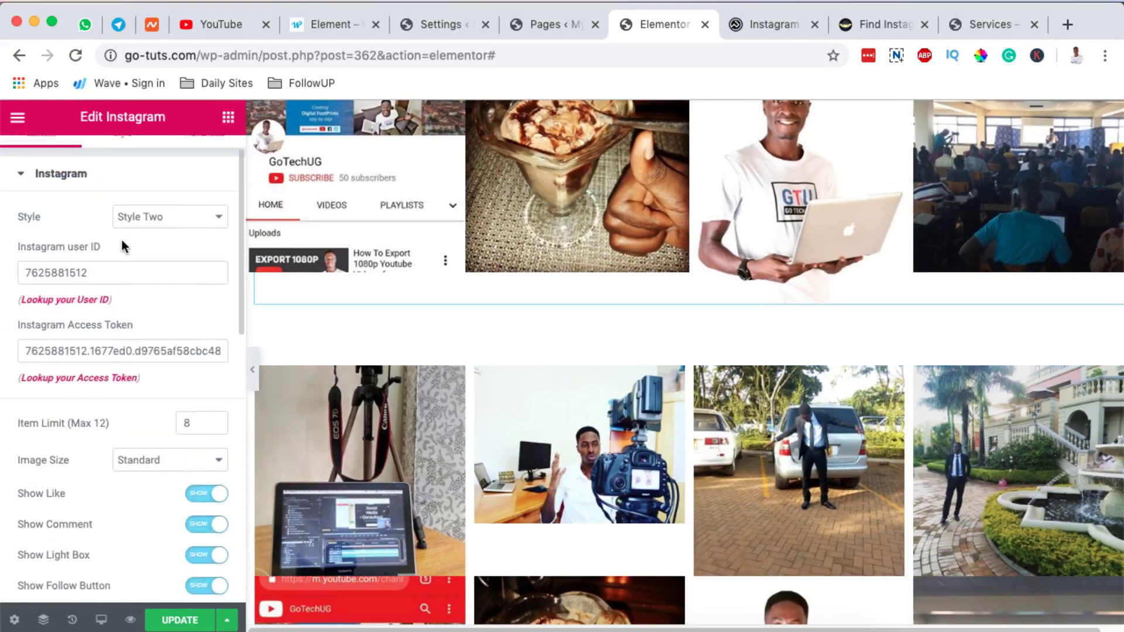
Switch the Instagram feed layout to Style Three
left_click(135, 255)
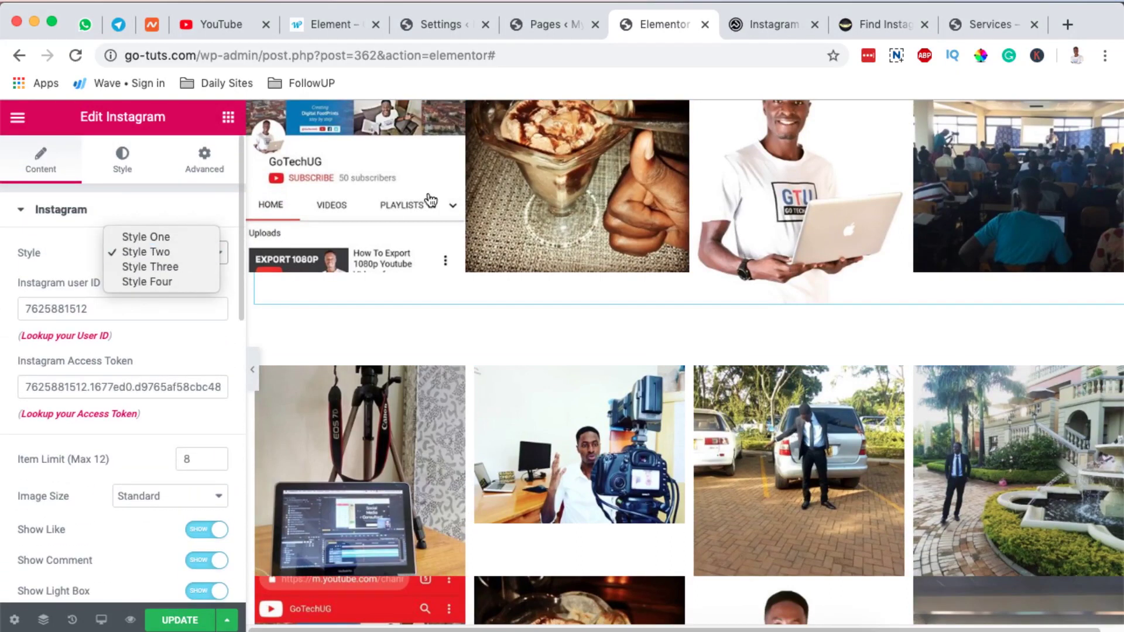
left_click(134, 268)
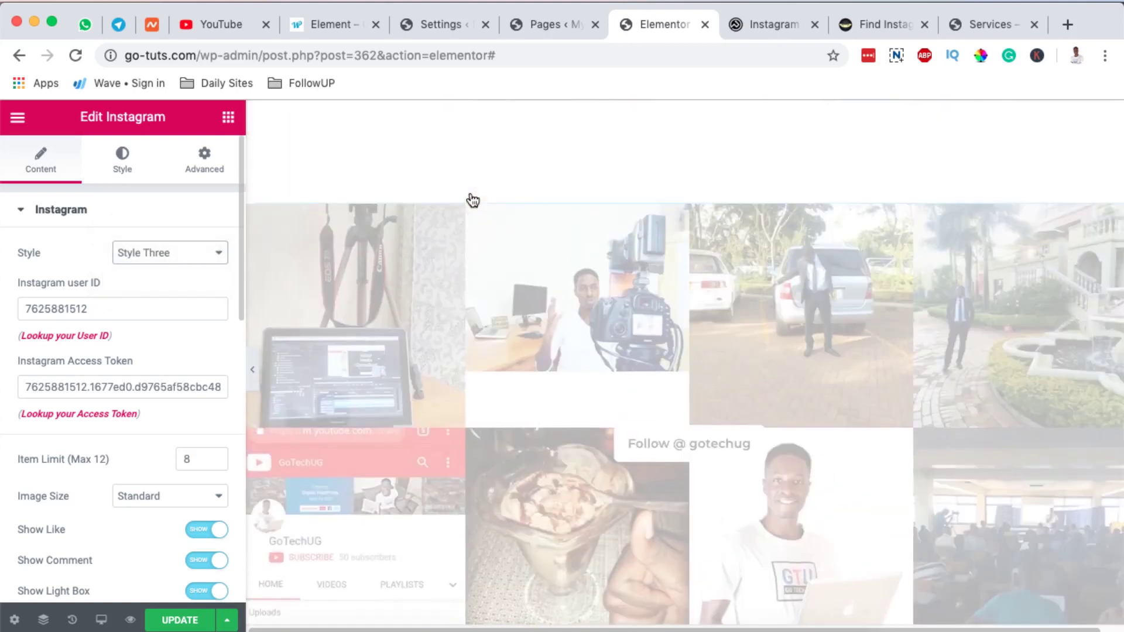
scroll(537, 274, "down", 3)
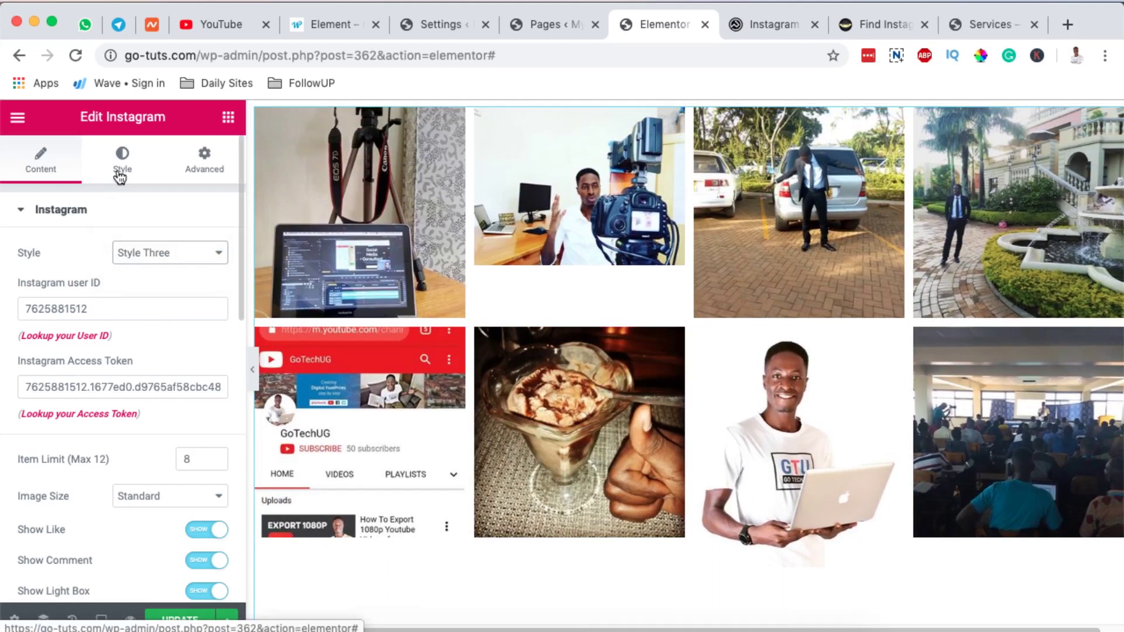
Under Style > Comment & Like, set the count font size to 14 px
left_click(121, 174)
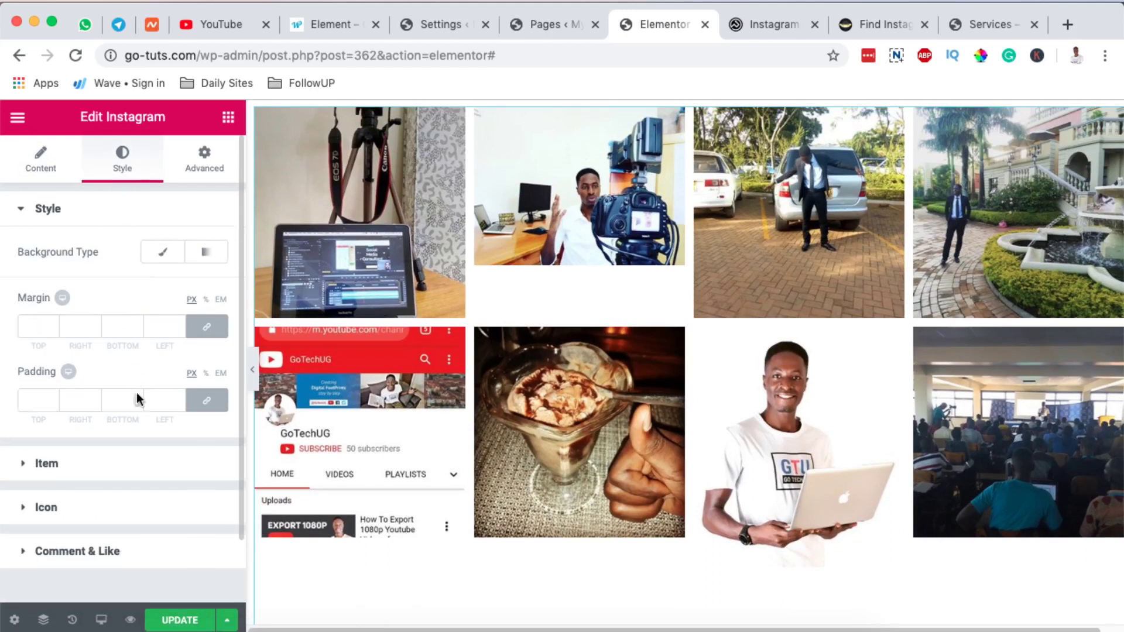
scroll(134, 395, "down", 2)
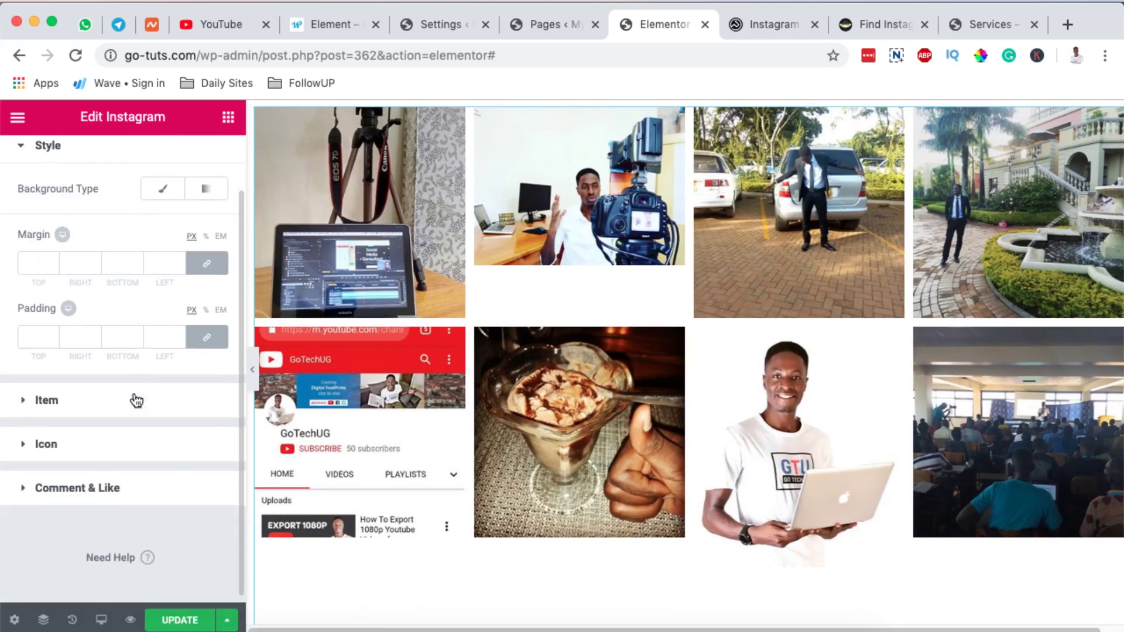
left_click(81, 489)
scroll(129, 410, "down", 3)
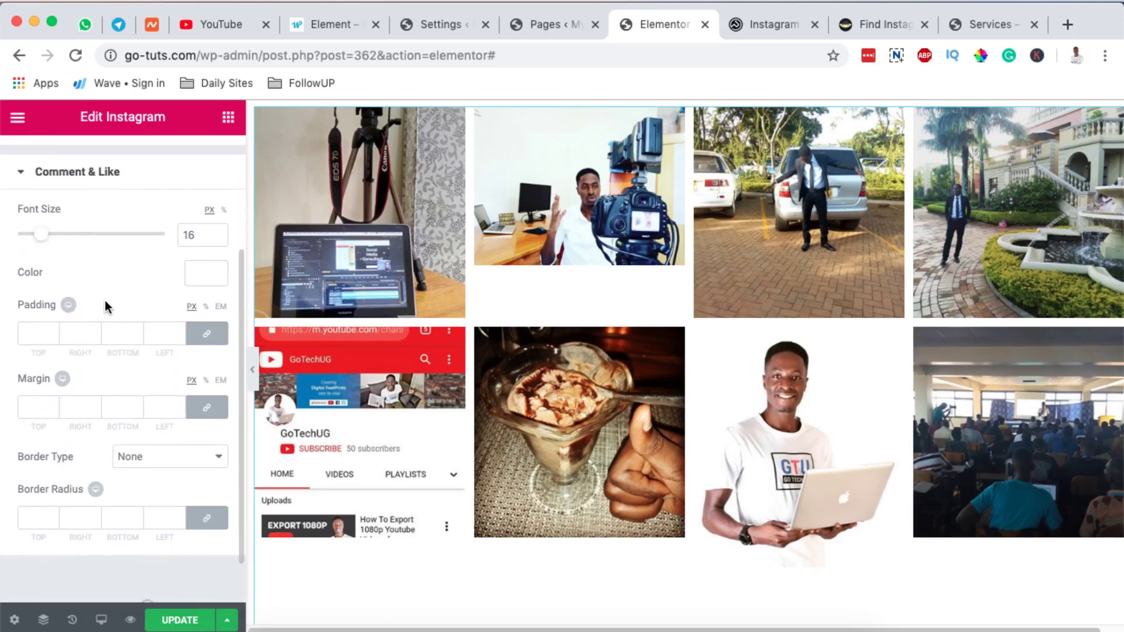
scroll(474, 217, "up", 4)
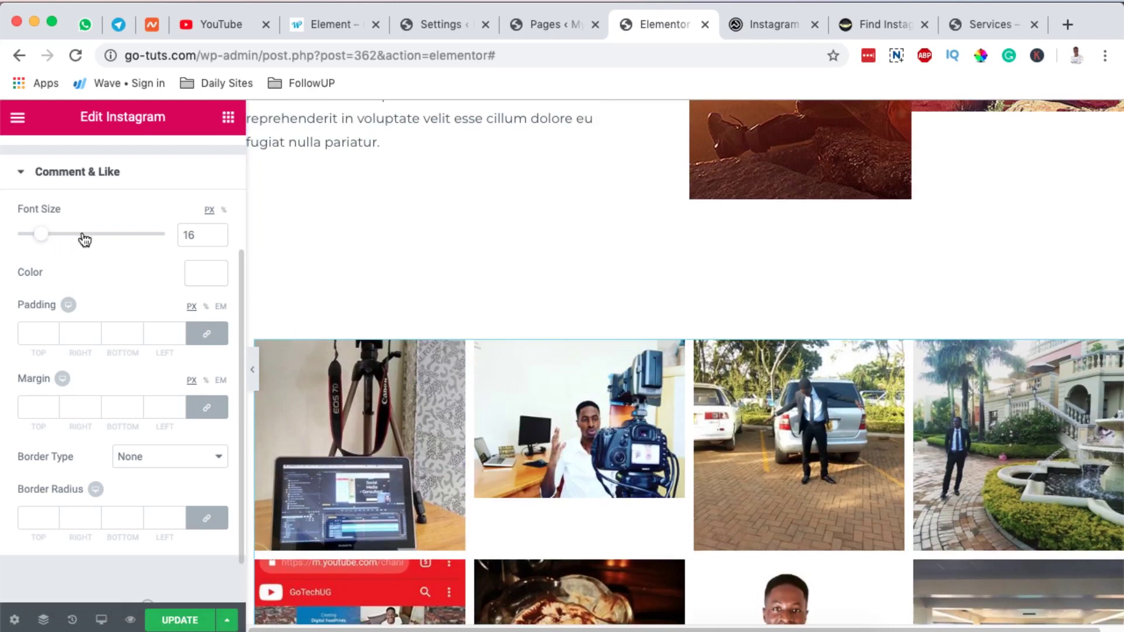
left_click_drag(83, 237, 75, 237)
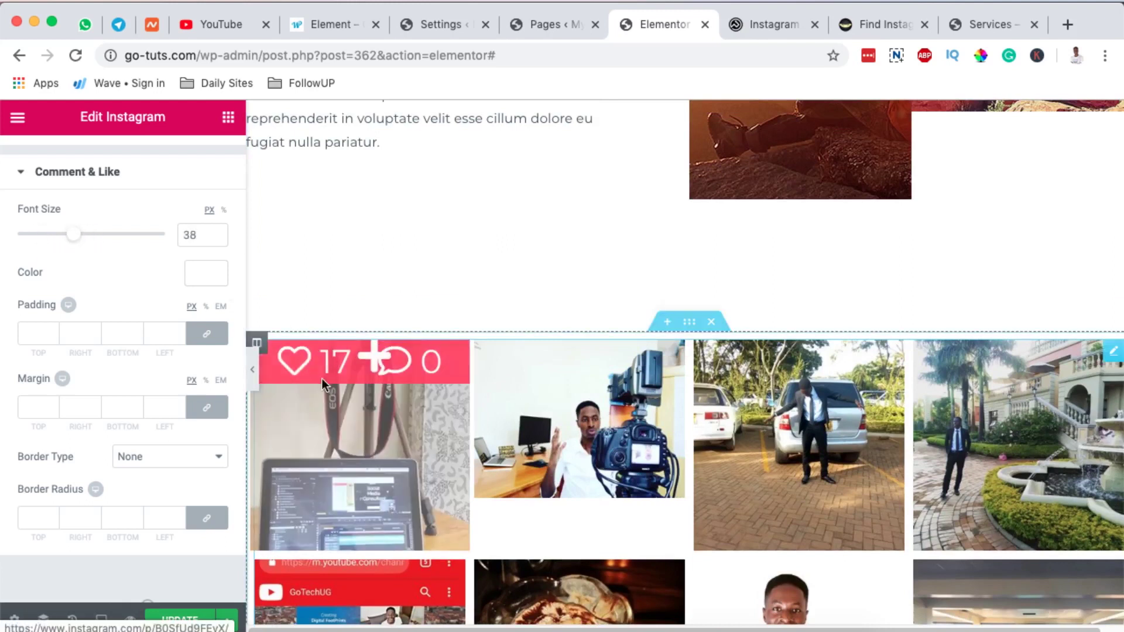
left_click_drag(74, 239, 33, 238)
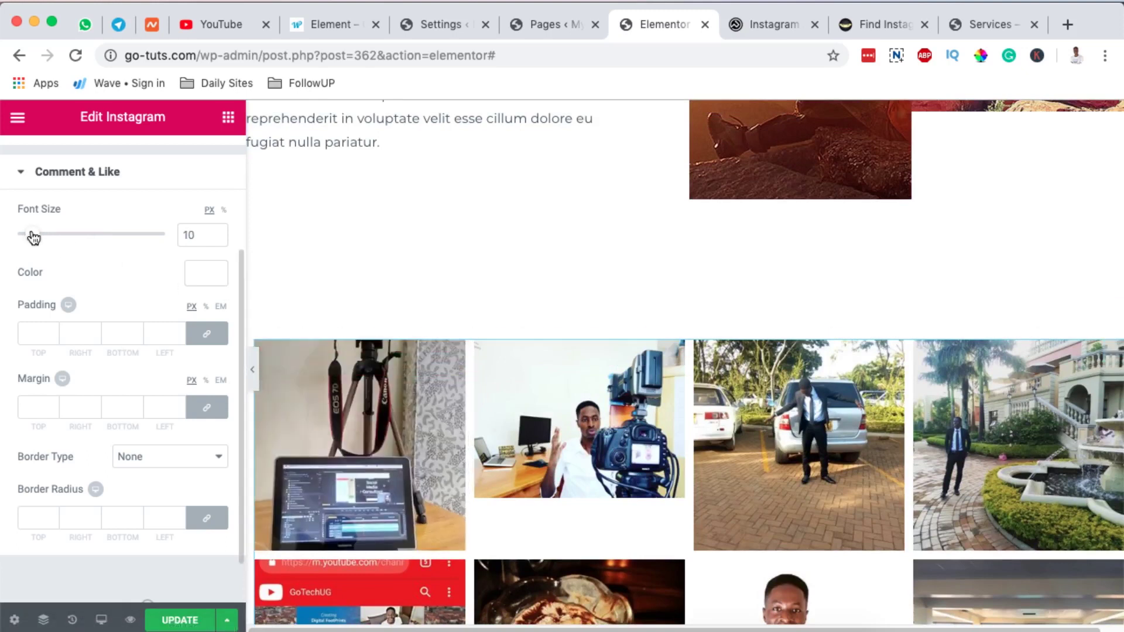
left_click_drag(34, 237, 40, 236)
scroll(121, 394, "up", 2)
scroll(121, 394, "down", 3)
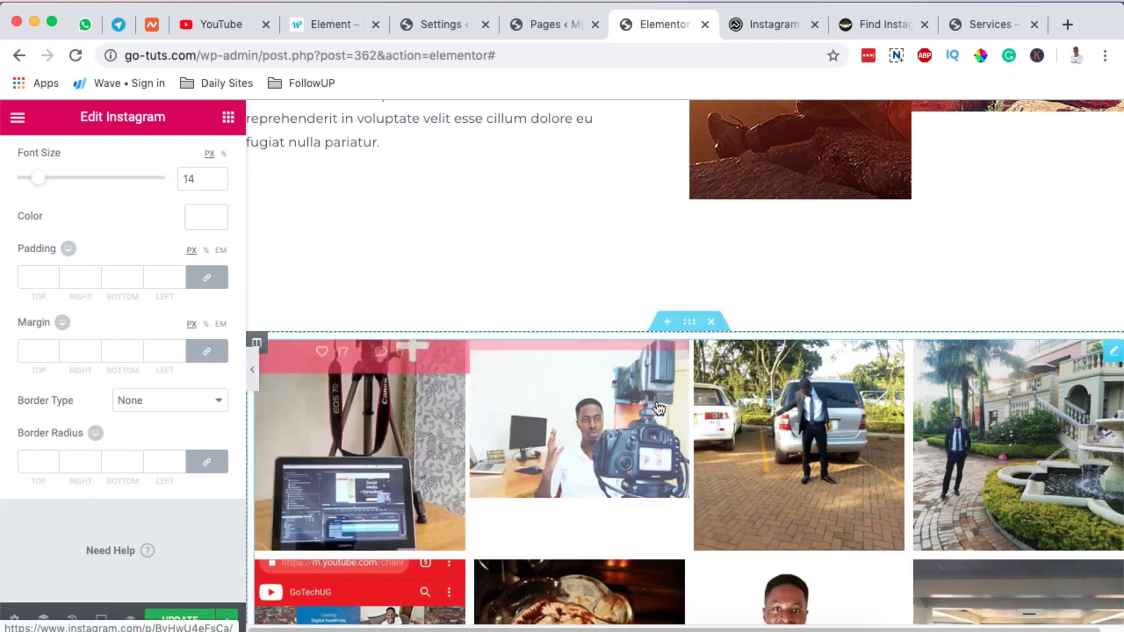
scroll(143, 272, "up", 4)
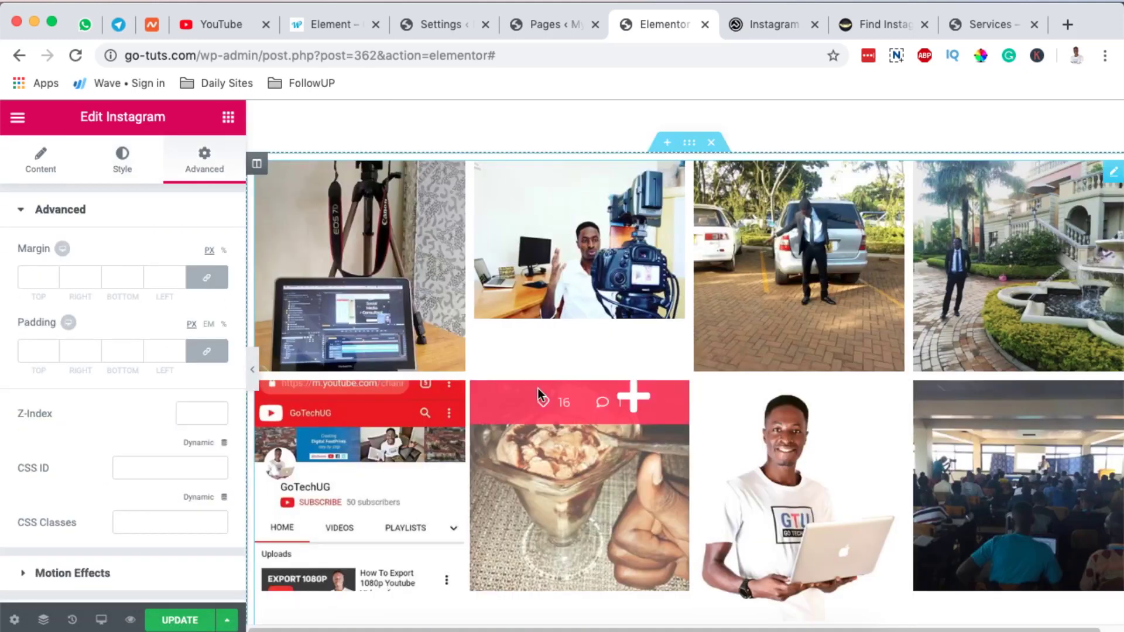
scroll(538, 388, "down", 3)
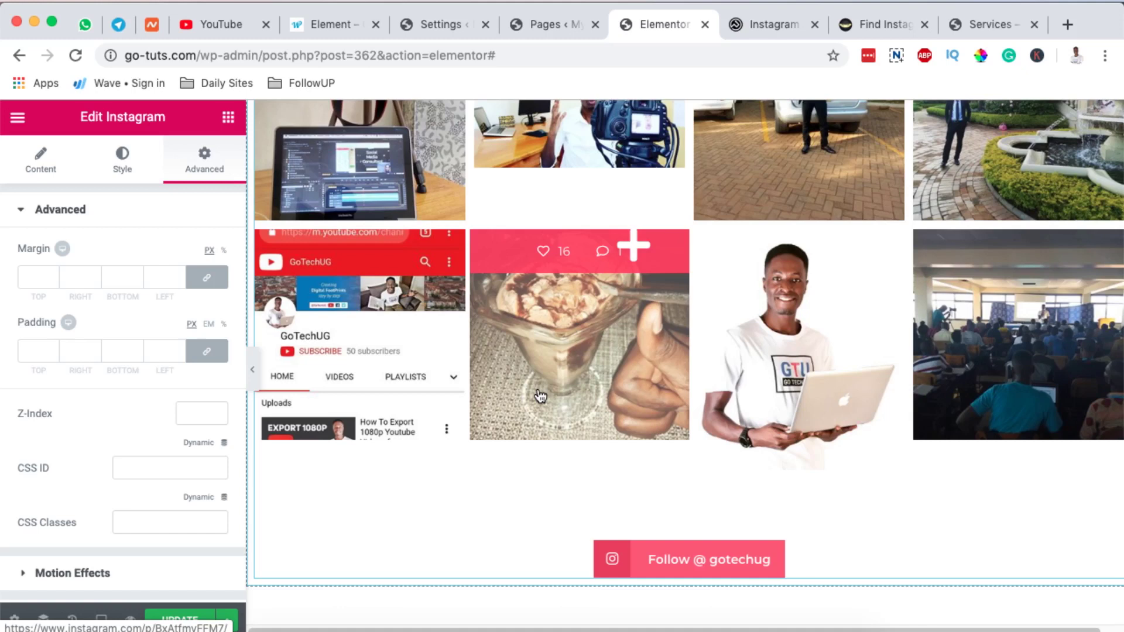
scroll(541, 396, "up", 2)
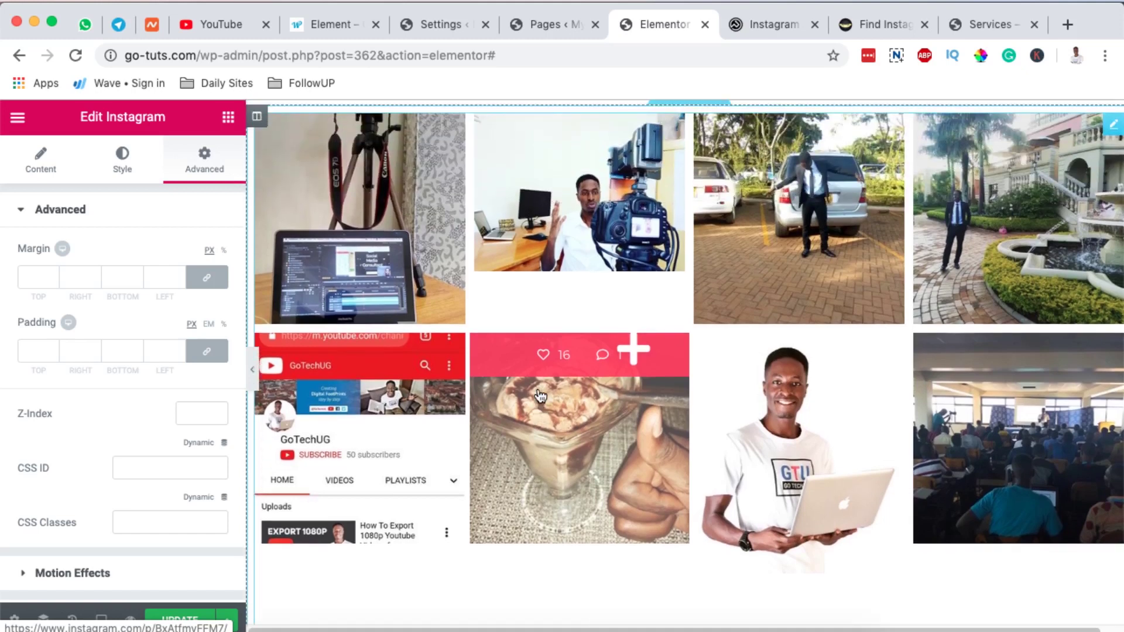